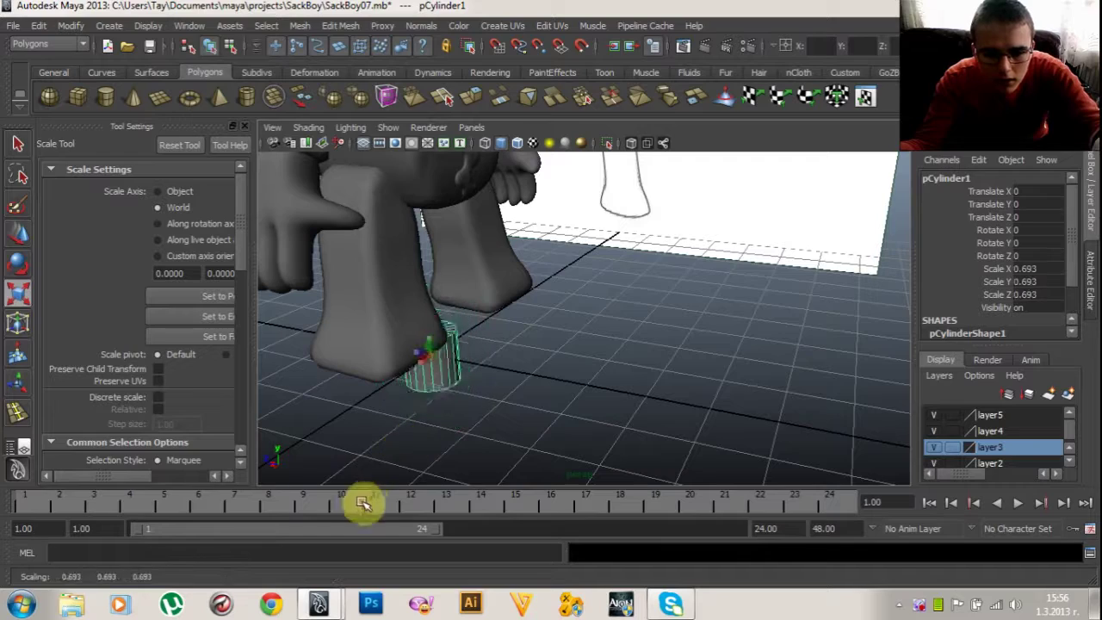
- Shrink the cylinder to 0.279 scale and place it at Translate Y 2.111, Translate Z -2.035, flattened into a thin disc
key("w")
middle_click_drag(419, 357, 504, 366)
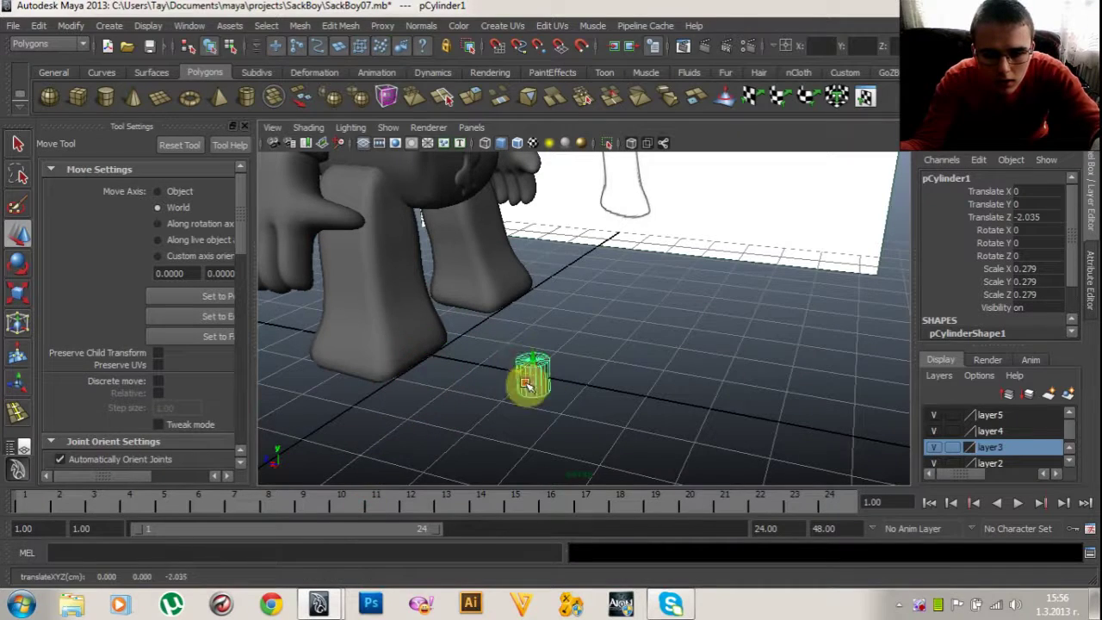
right_click_drag(533, 231, 571, 433, "alt")
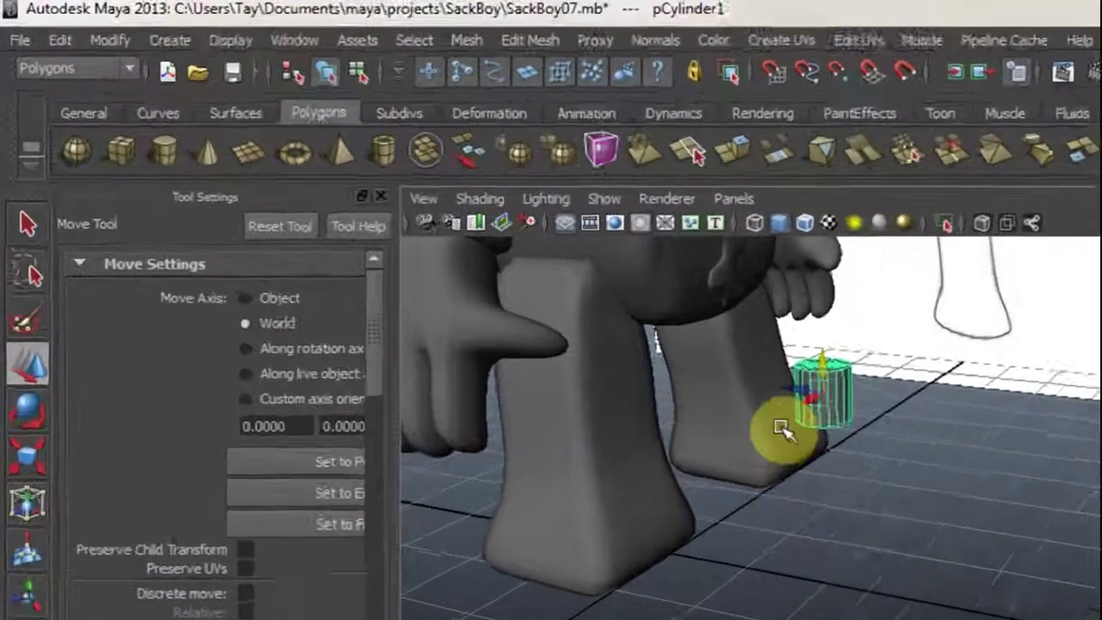
key("r")
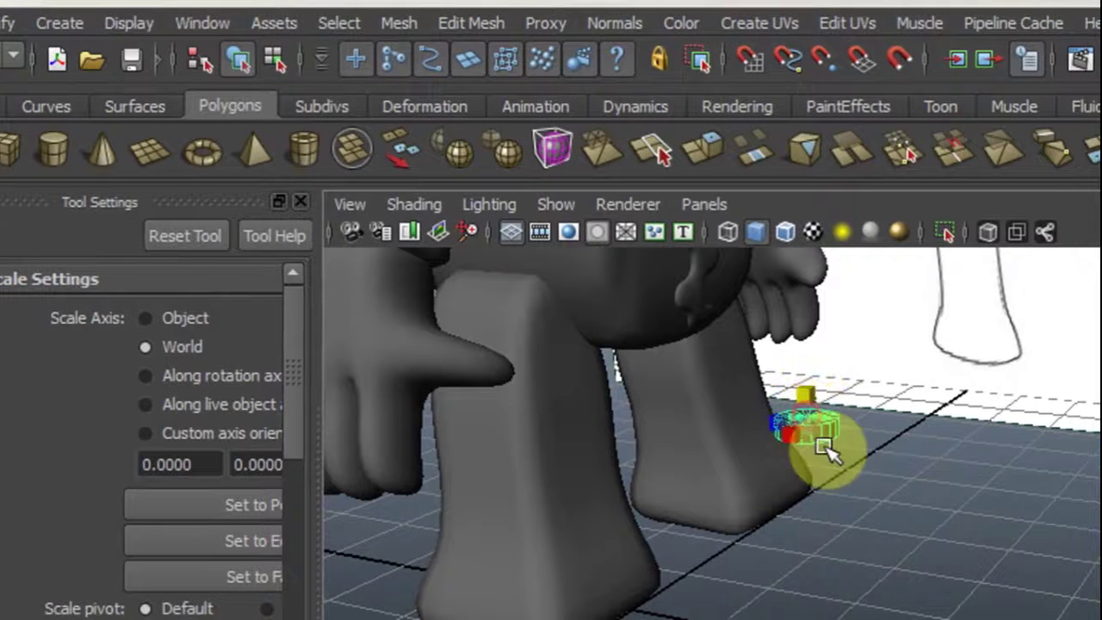
- Rotate the flattened cylinder upright so it faces forward, with Rotate X set to -90
key("e")
left_click_drag(825, 416, 832, 448)
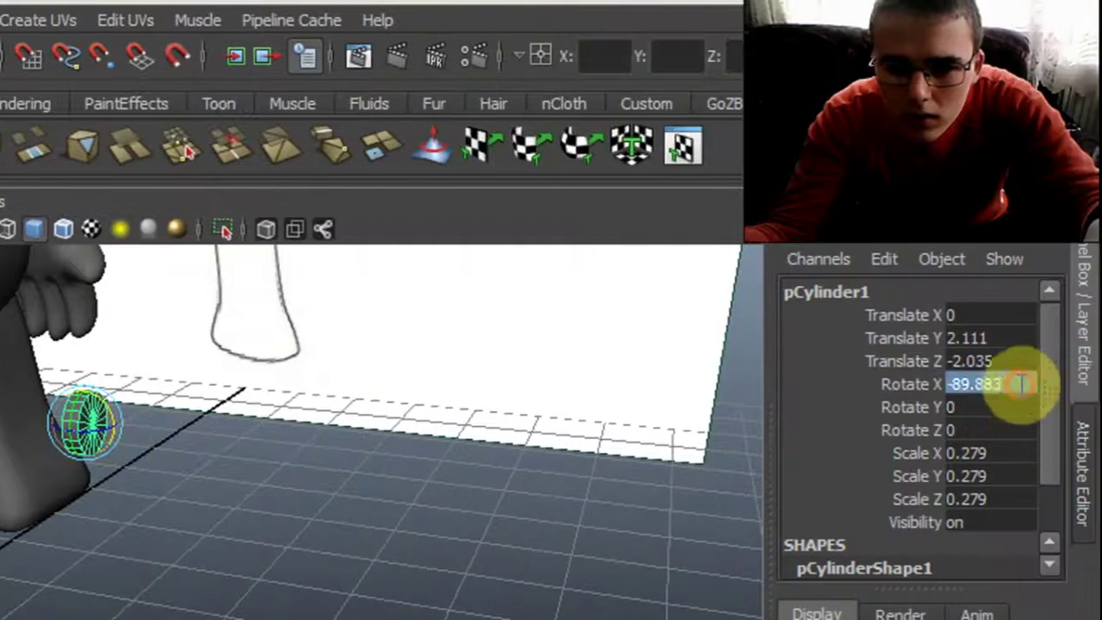
left_click(1014, 383)
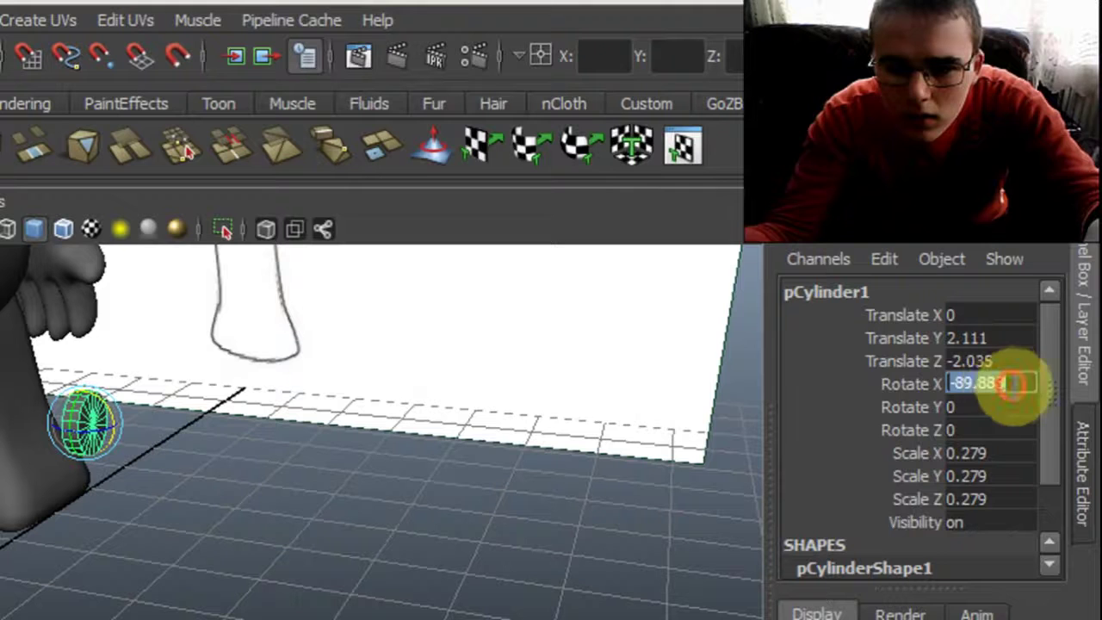
type("-90")
key("Return")
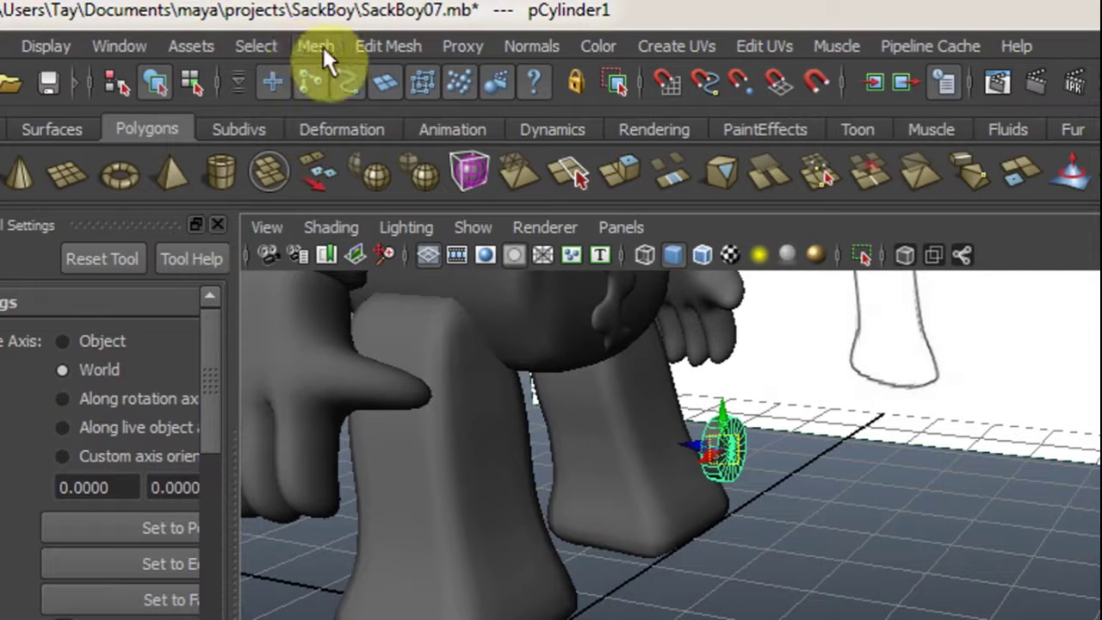
- Smooth the disc's mesh twice to round its edges
left_click(320, 46)
left_click(379, 199)
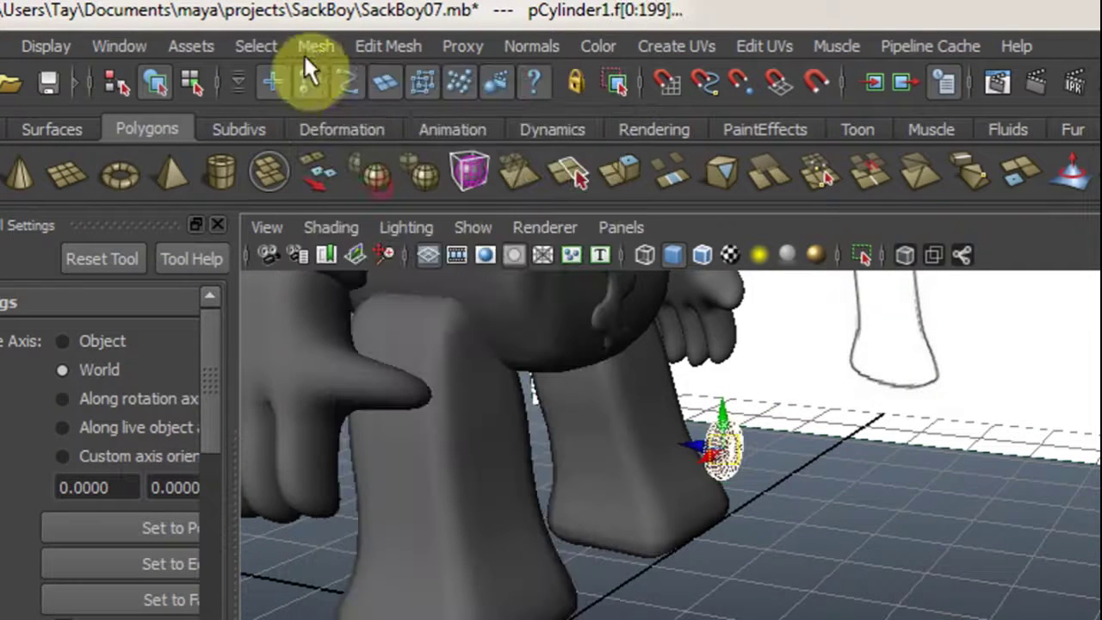
left_click(316, 46)
left_click(401, 197)
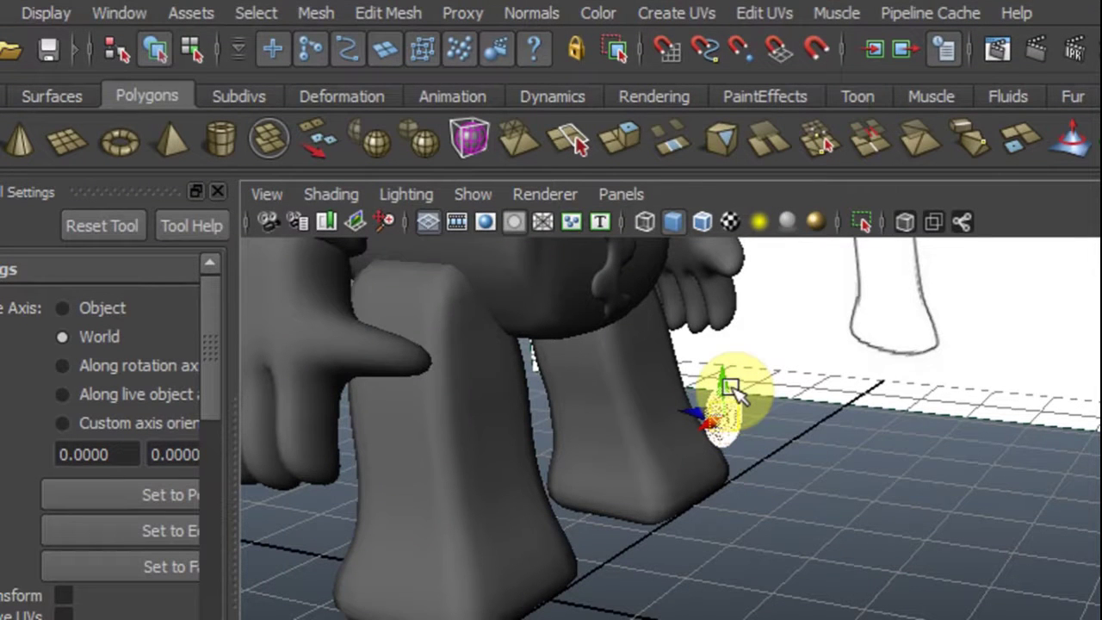
- Raise the smoothed disc to just below the head and move it forward, clear of the body
mouse_move(728, 374)
left_mouse_down()
mouse_move(728, 189)
mouse_move(733, 393)
left_mouse_up()
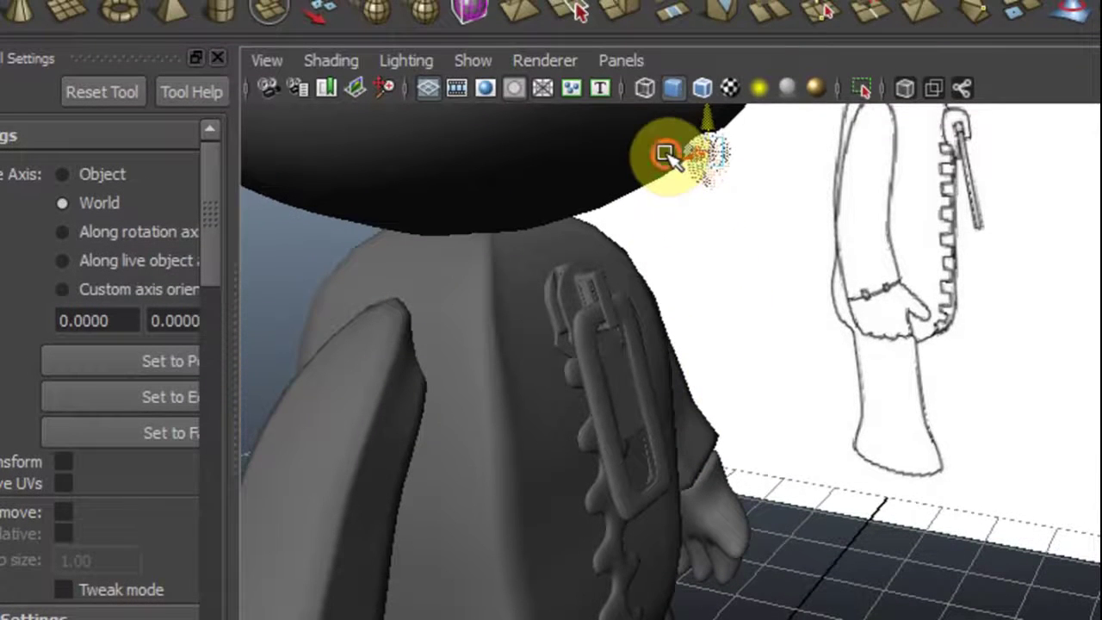
left_click_drag(659, 71, 697, 73)
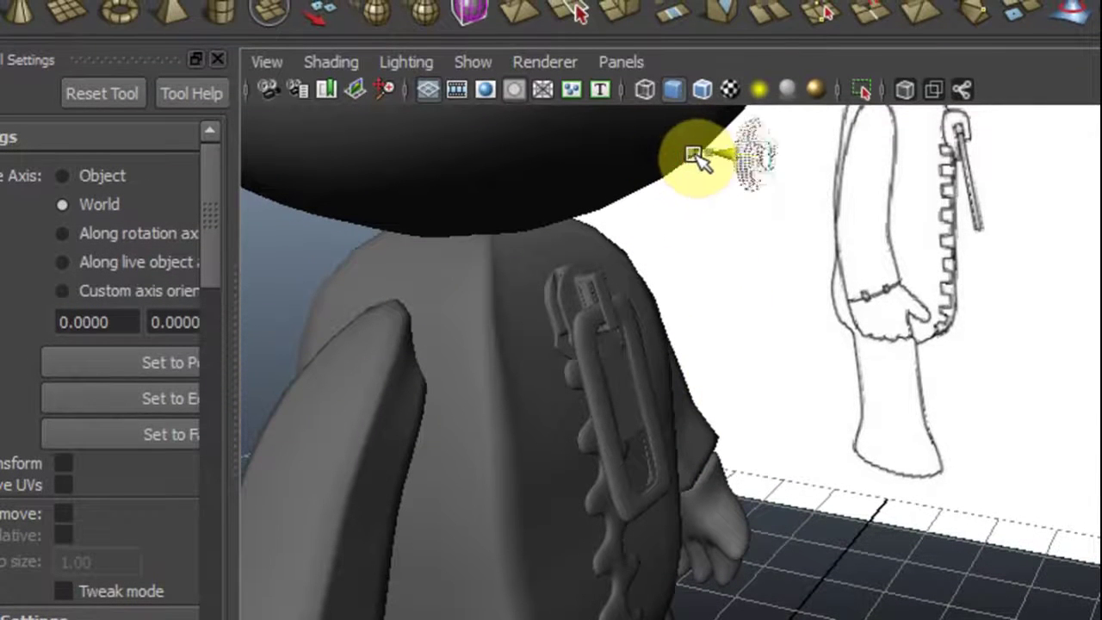
left_click_drag(727, 172, 667, 292, "alt")
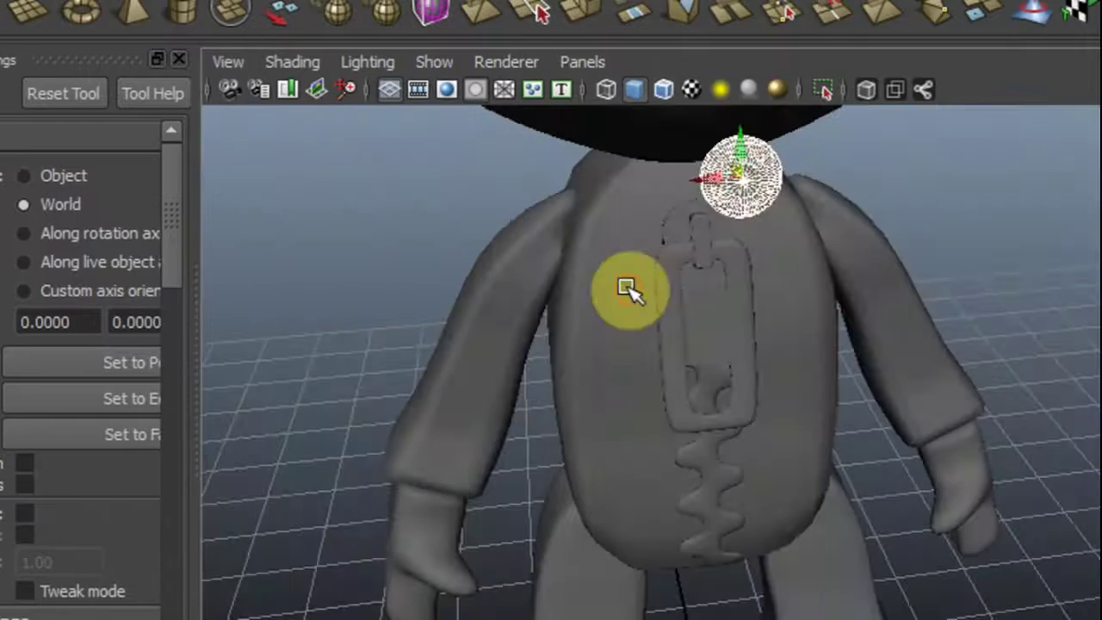
- In the front view, position the disc on one side of the face as an eye and enlarge it evenly
key("space")
key("space")
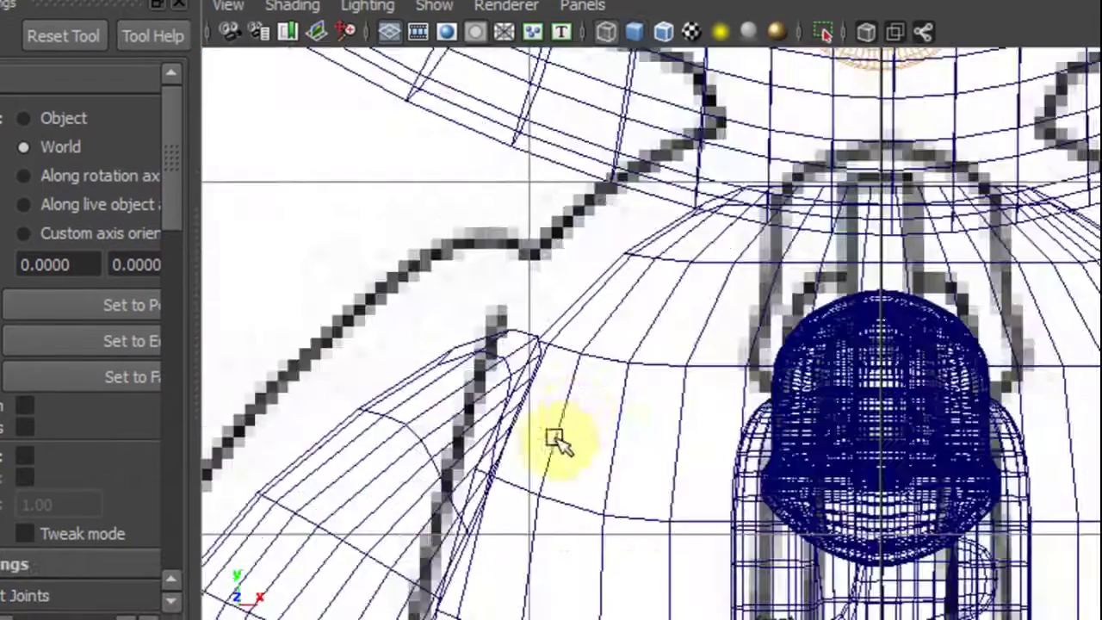
scroll(568, 469, "down", 5)
left_click_drag(799, 245, 794, 135)
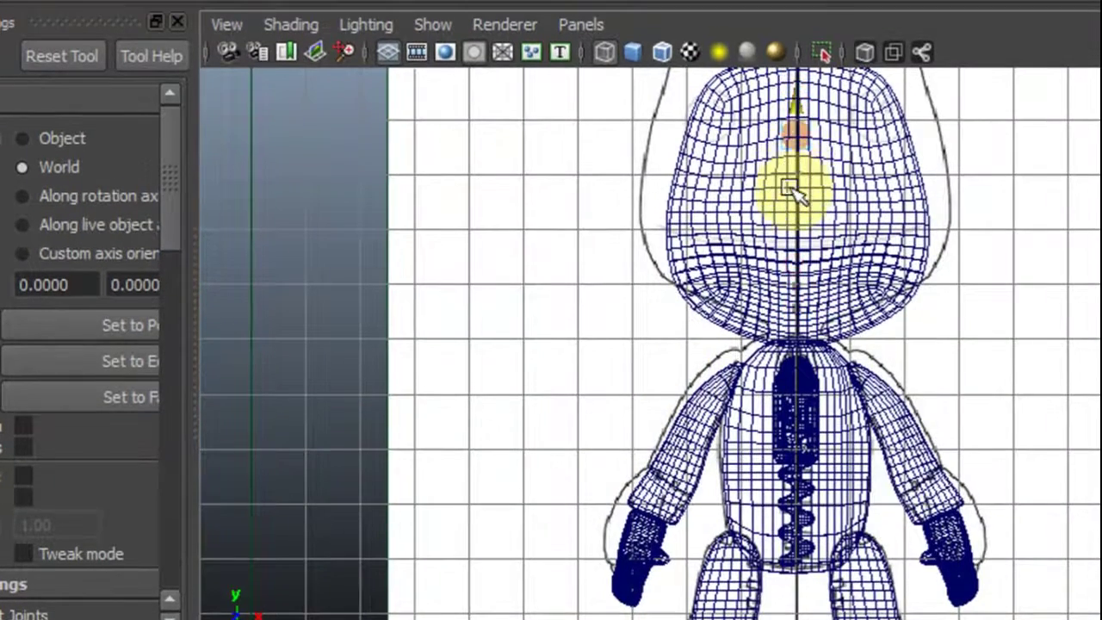
scroll(794, 194, "up", 8)
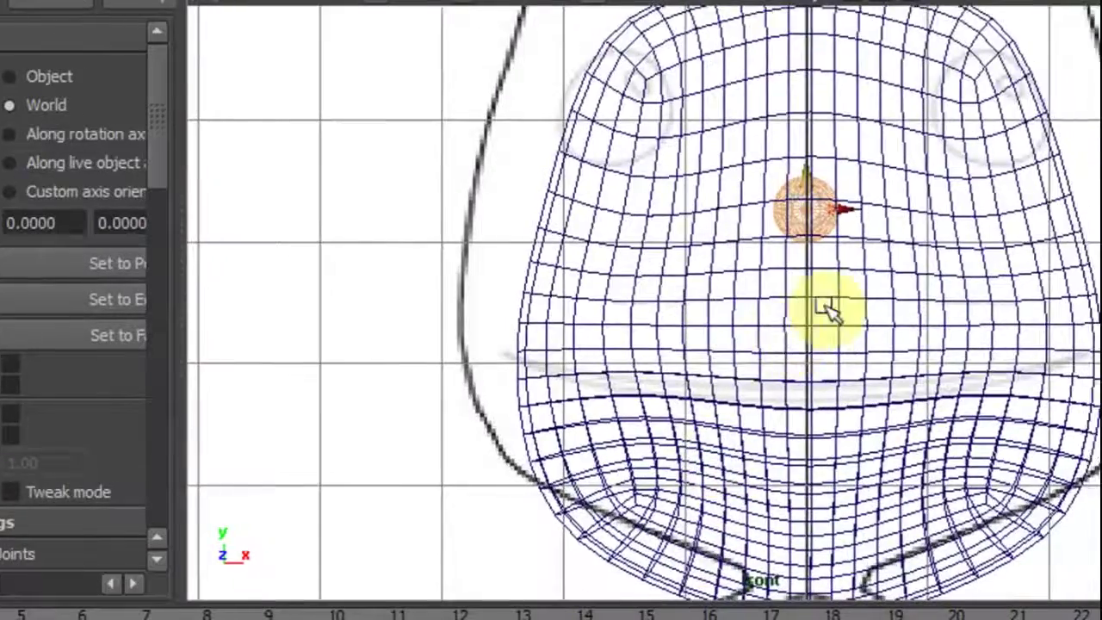
scroll(827, 311, "up", 2)
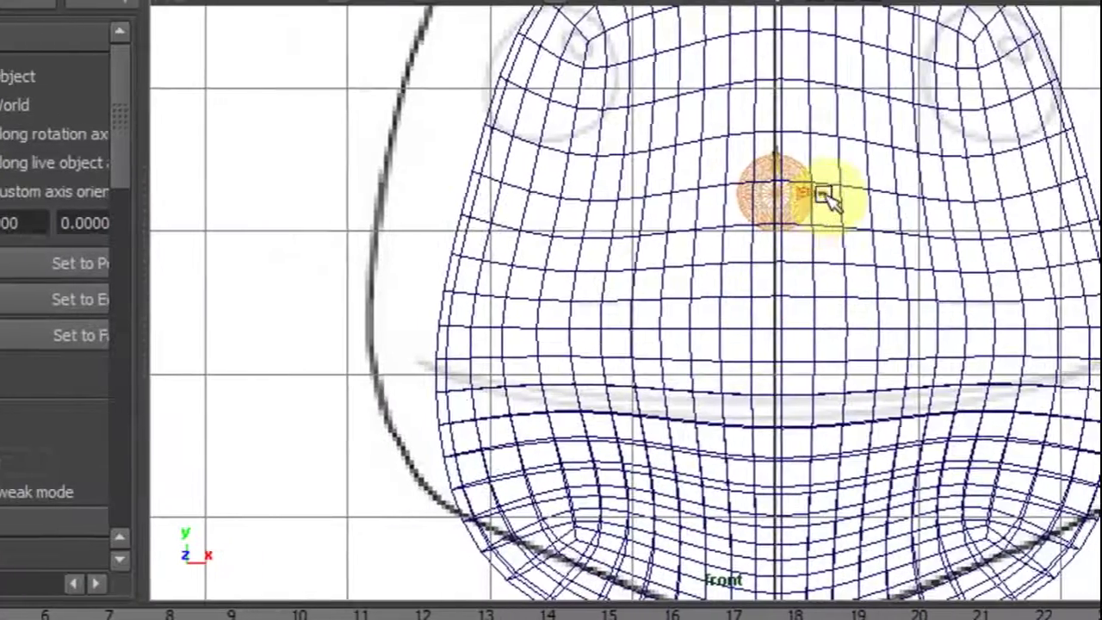
left_click_drag(811, 197, 756, 207)
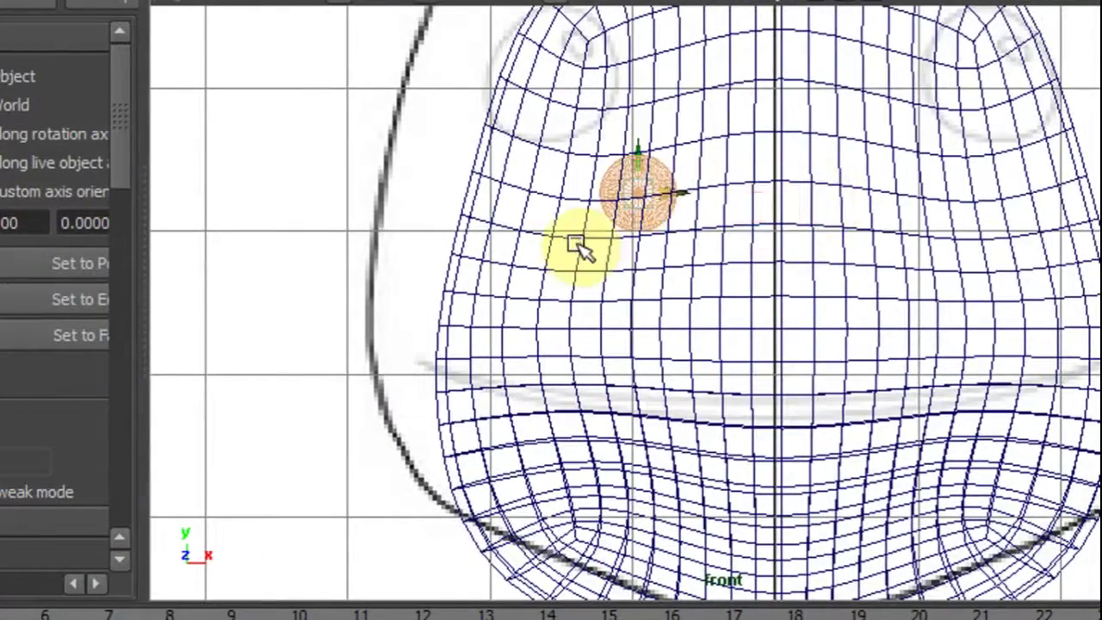
left_click(631, 209)
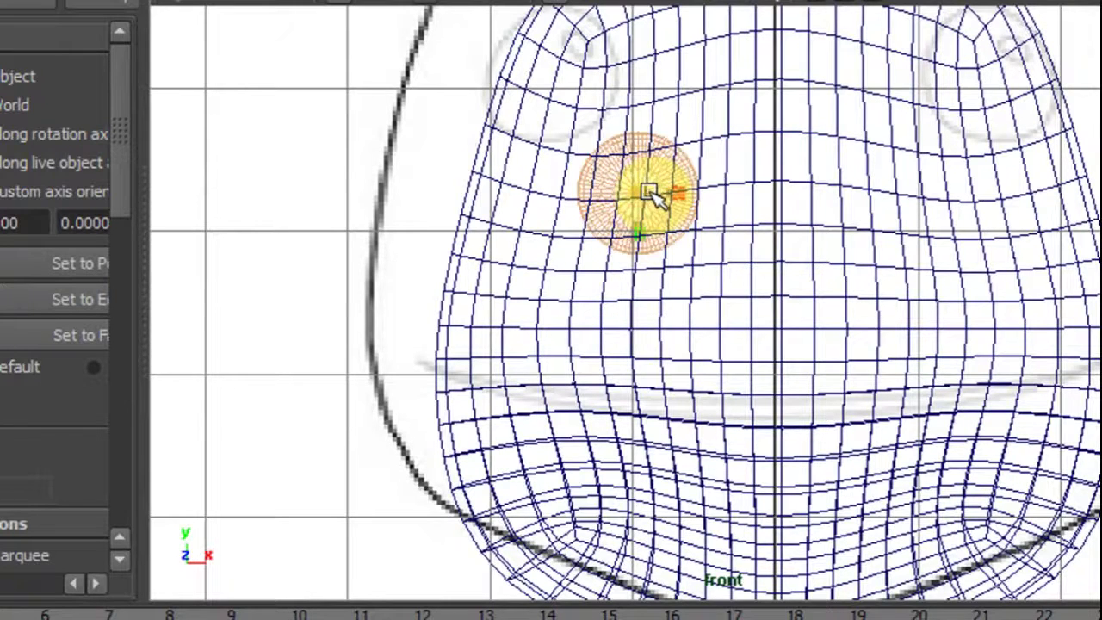
left_click(646, 200)
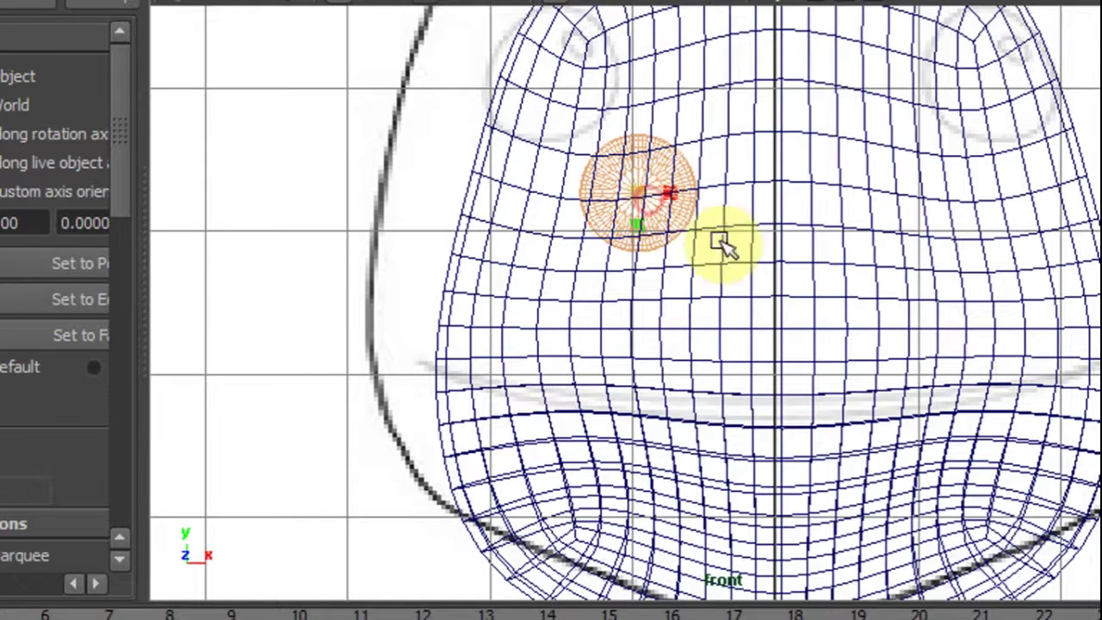
- In the perspective view, rotate the eye disc so it follows the curvature of the head's front surface
key("space")
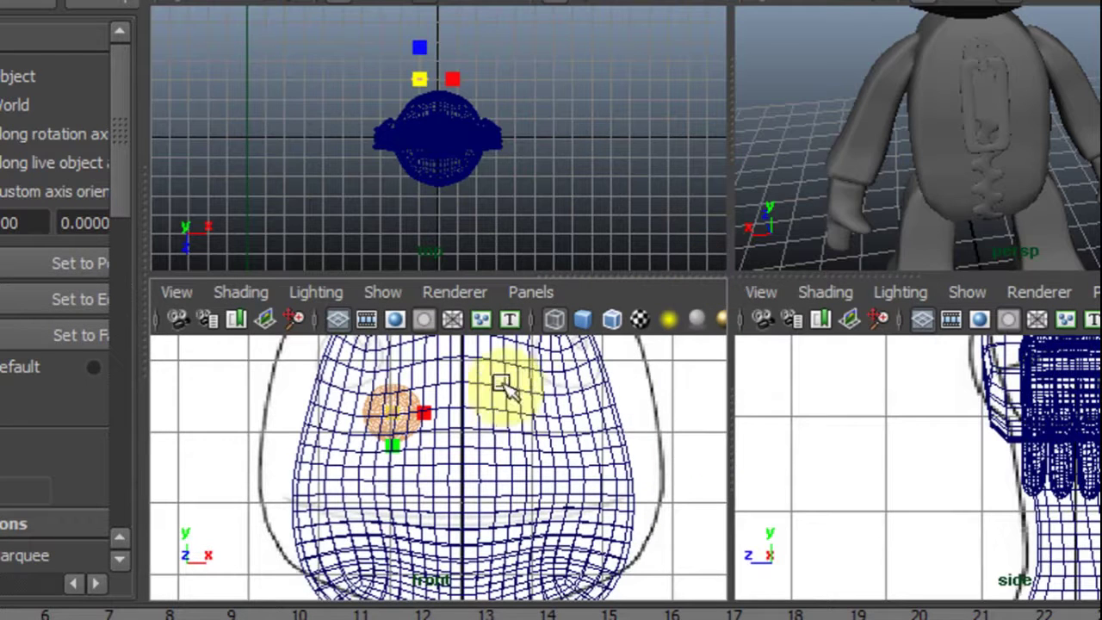
key("space")
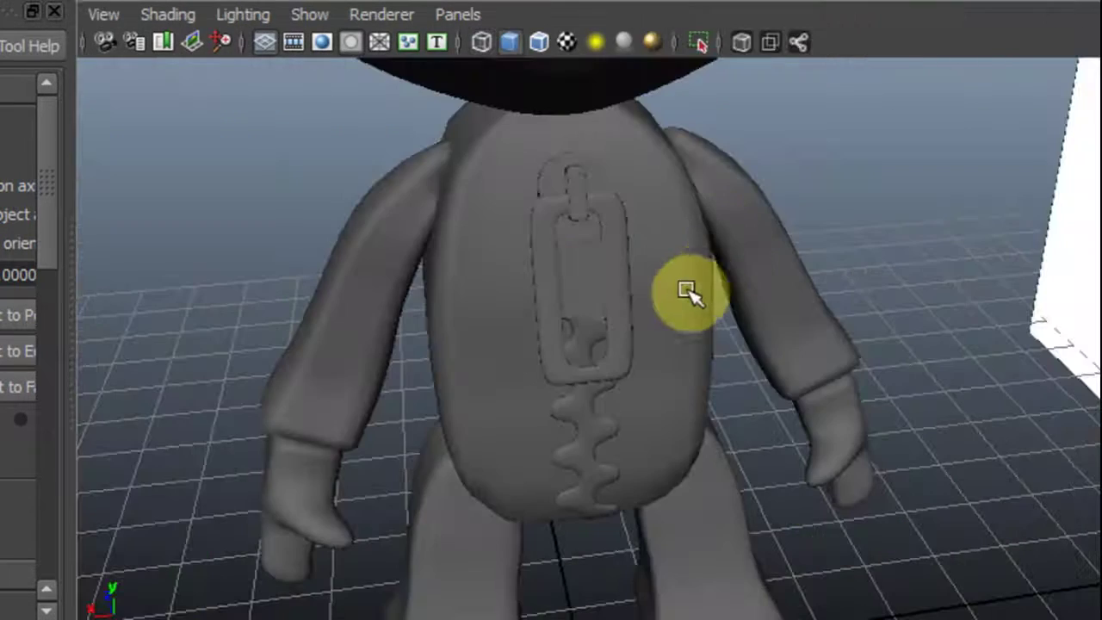
right_click_drag(688, 293, 663, 401, "alt")
middle_click_drag(664, 401, 628, 308, "alt")
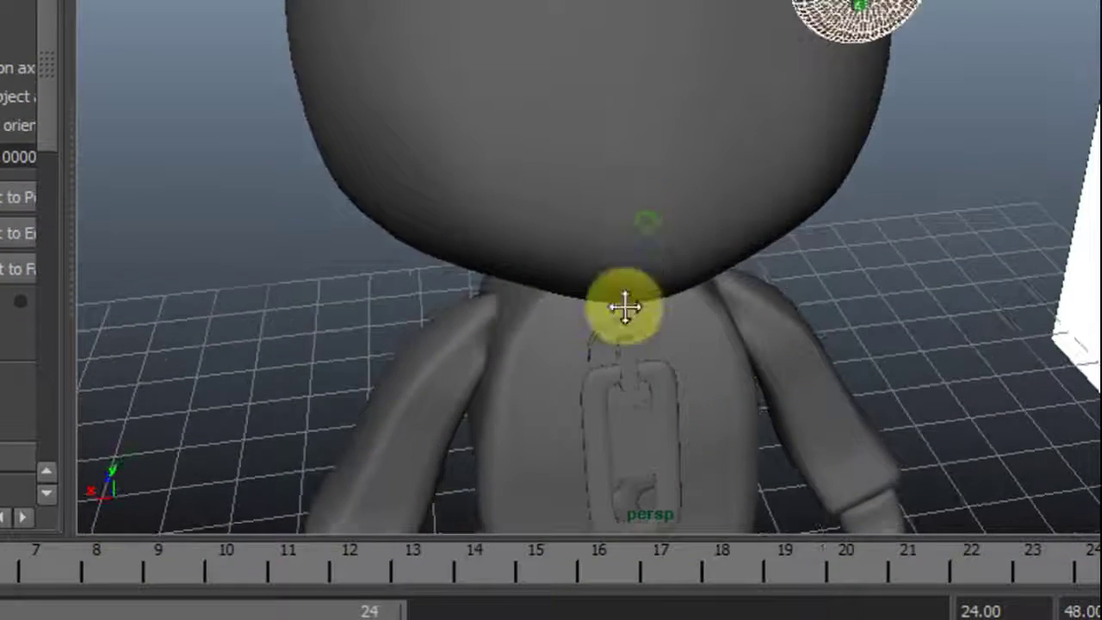
right_click_drag(627, 308, 742, 353, "alt")
left_click_drag(742, 353, 403, 256, "alt")
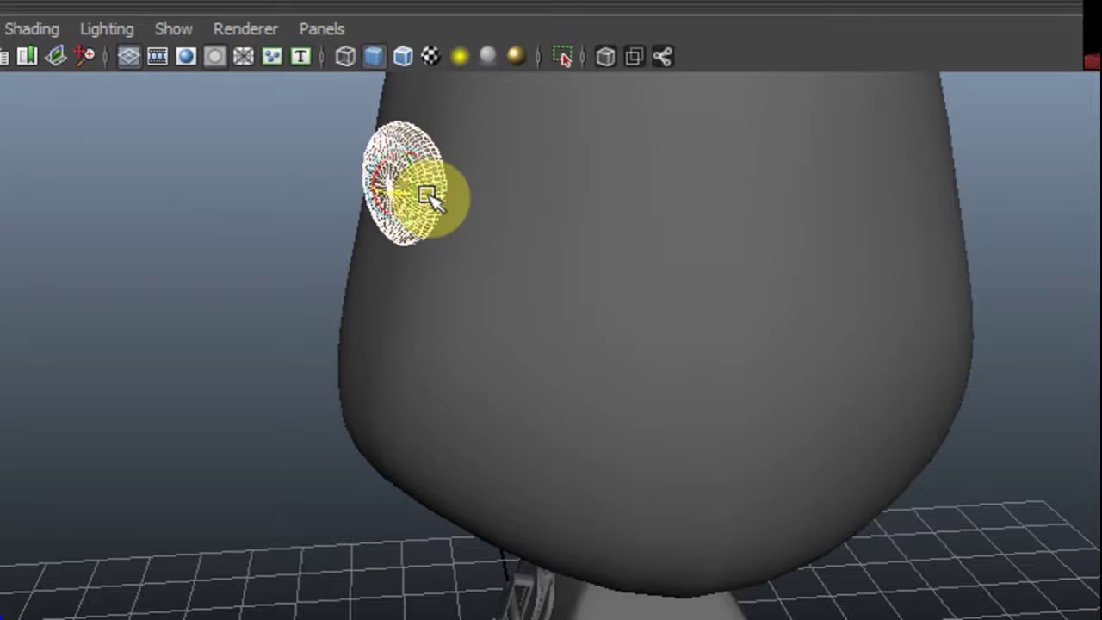
left_click_drag(426, 202, 293, 263, "alt")
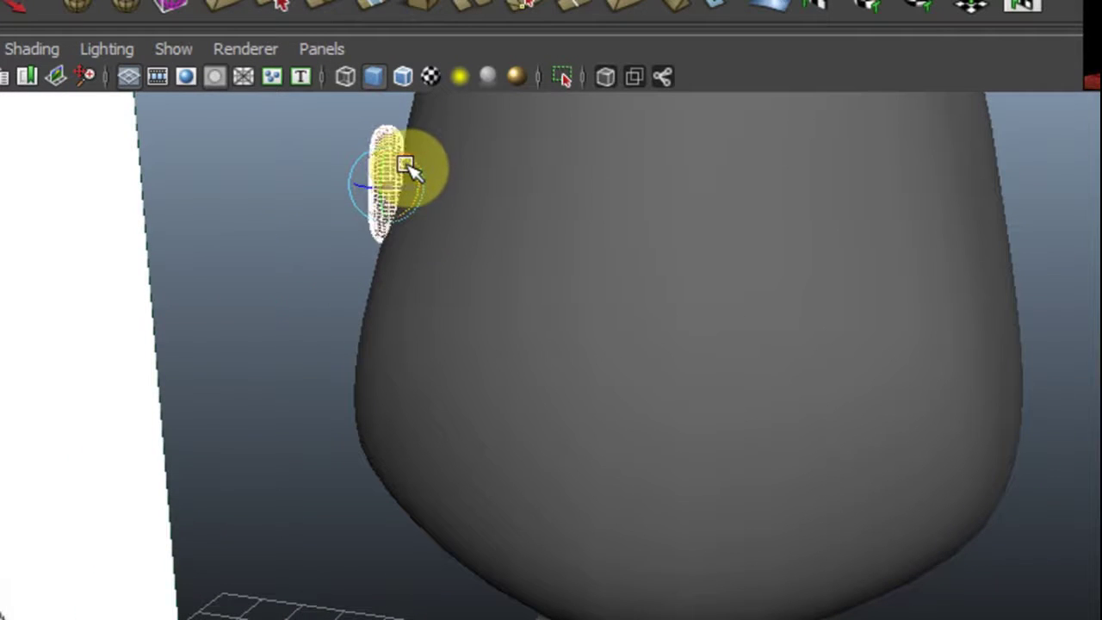
mouse_move(403, 204)
left_mouse_down("alt")
mouse_move(456, 319)
mouse_move(927, 348)
left_mouse_up("alt")
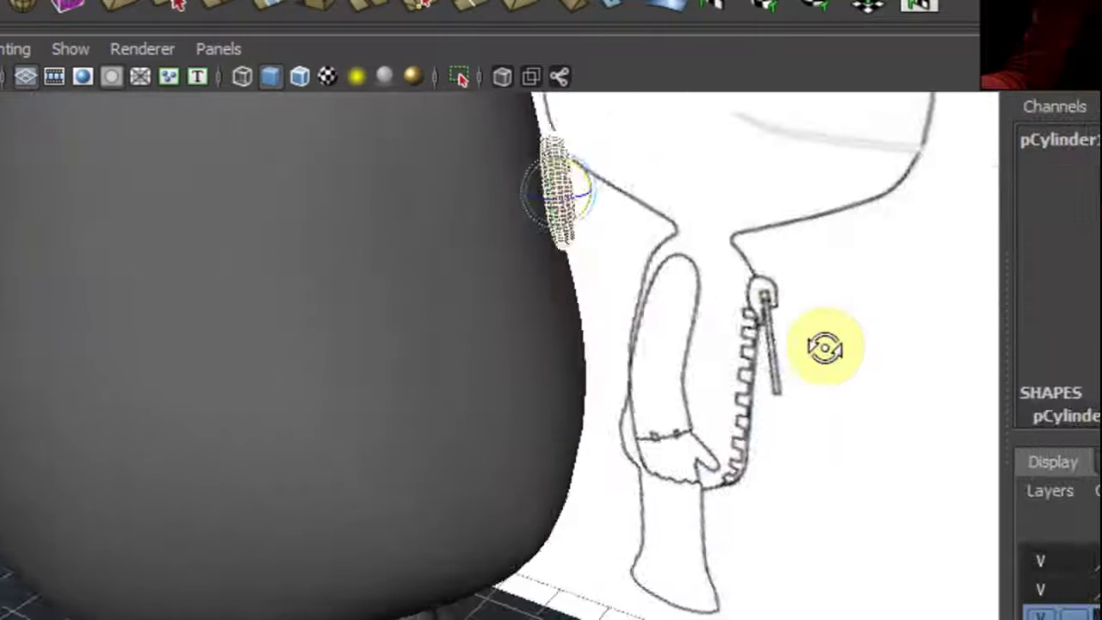
left_click_drag(825, 347, 827, 347, "alt")
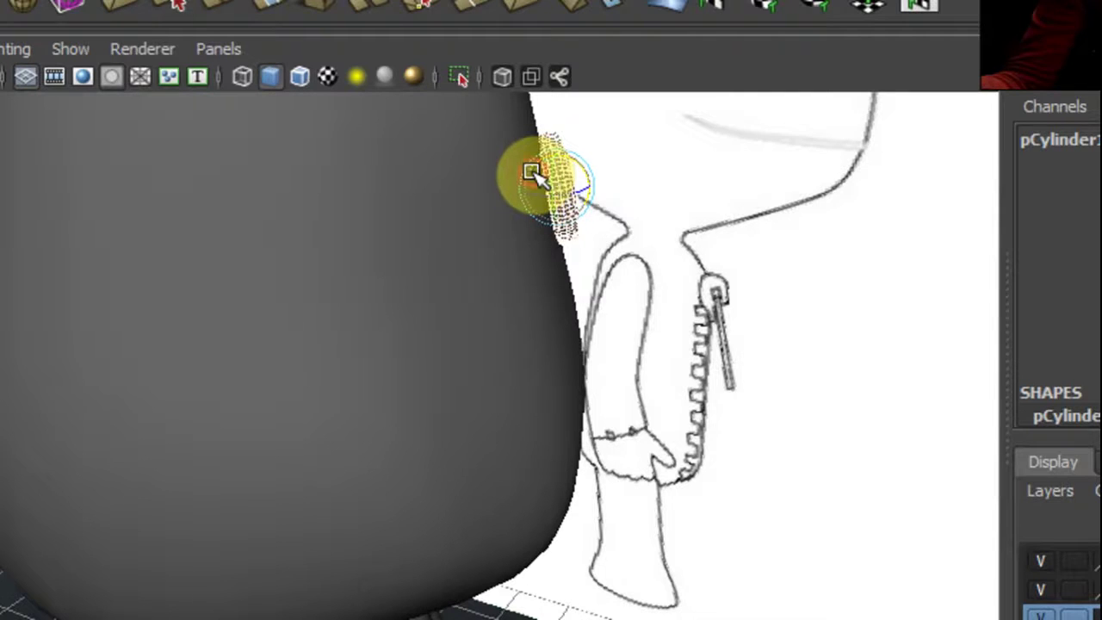
- Move the eye disc back until it sits against the head, and check its fit from several angles
key("w")
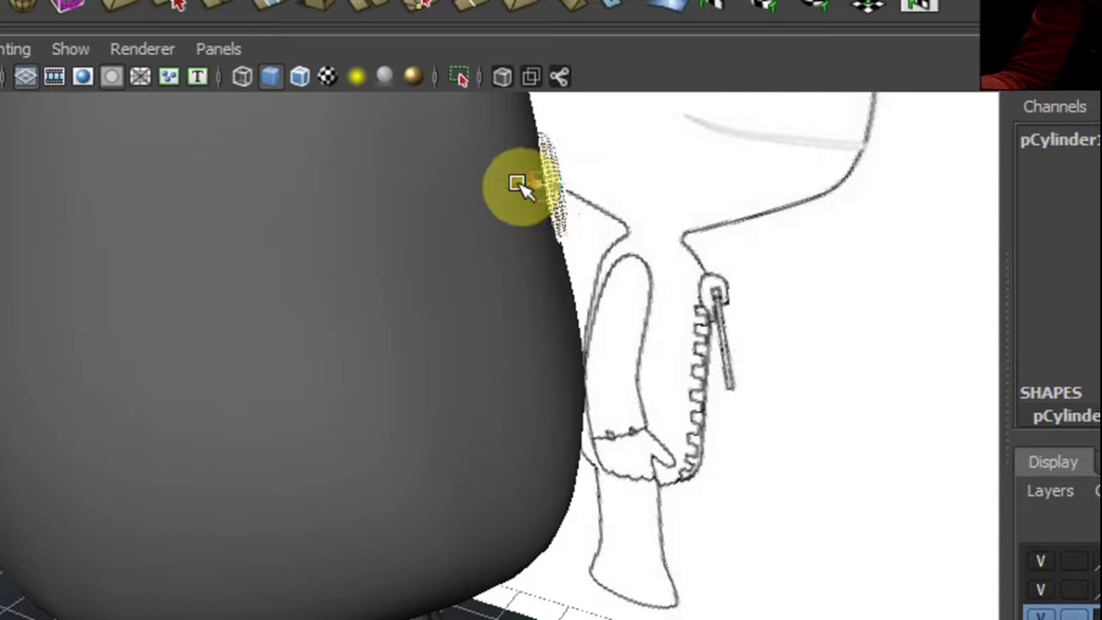
left_click_drag(553, 290, 0, 267, "alt")
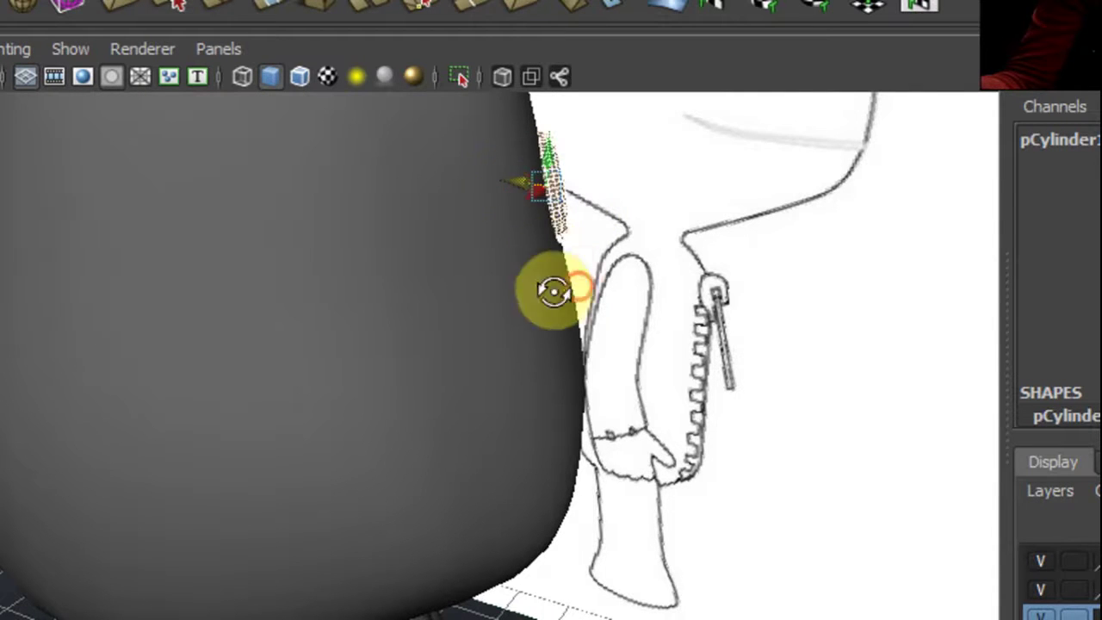
left_click_drag(275, 267, 627, 266, "alt")
left_click(1101, 372)
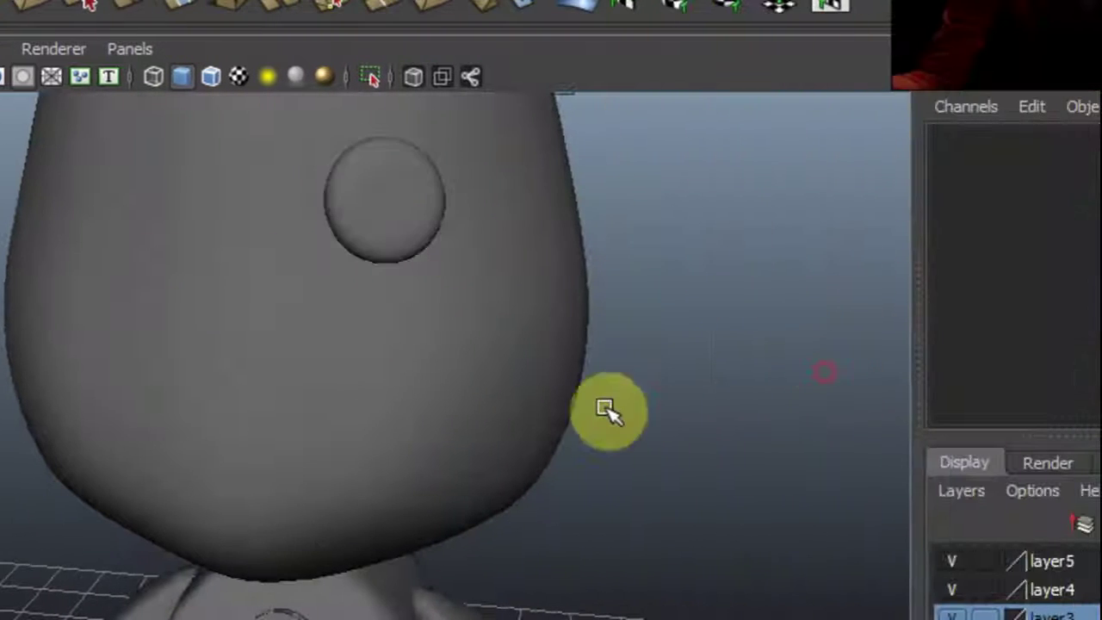
mouse_move(605, 411)
left_mouse_down("alt")
mouse_move(632, 419)
mouse_move(708, 367)
mouse_move(364, 322)
mouse_move(204, 380)
left_mouse_up("alt")
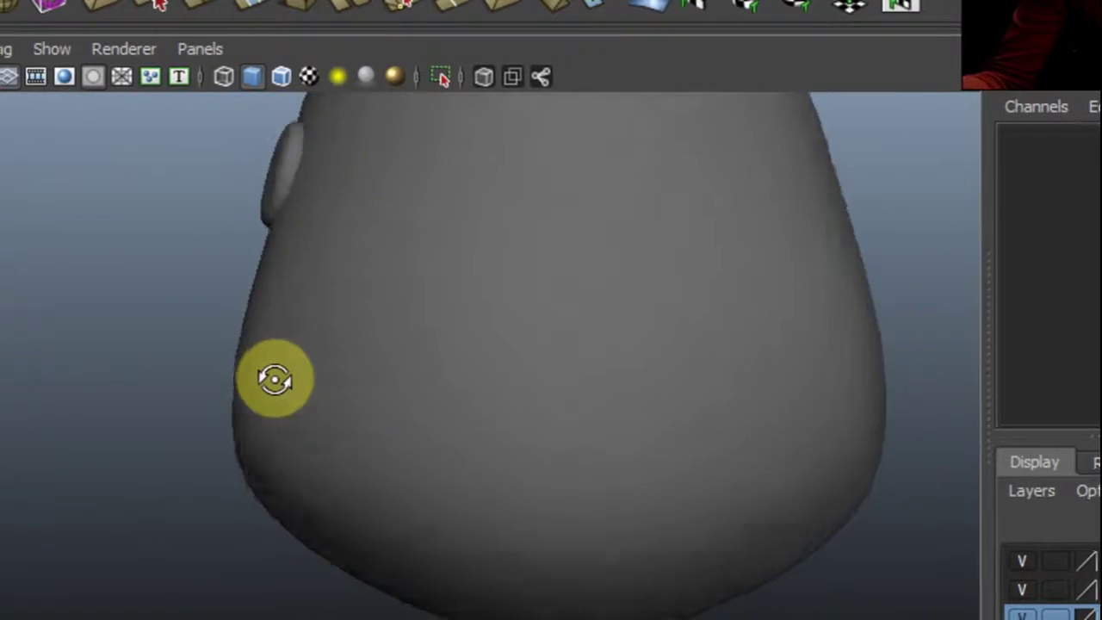
left_click_drag(274, 379, 410, 255, "alt")
- Select the eye disc and center its pivot
left_click(411, 256)
mouse_move(359, 388)
left_mouse_down("alt")
mouse_move(467, 434)
mouse_move(456, 433)
left_mouse_up("alt")
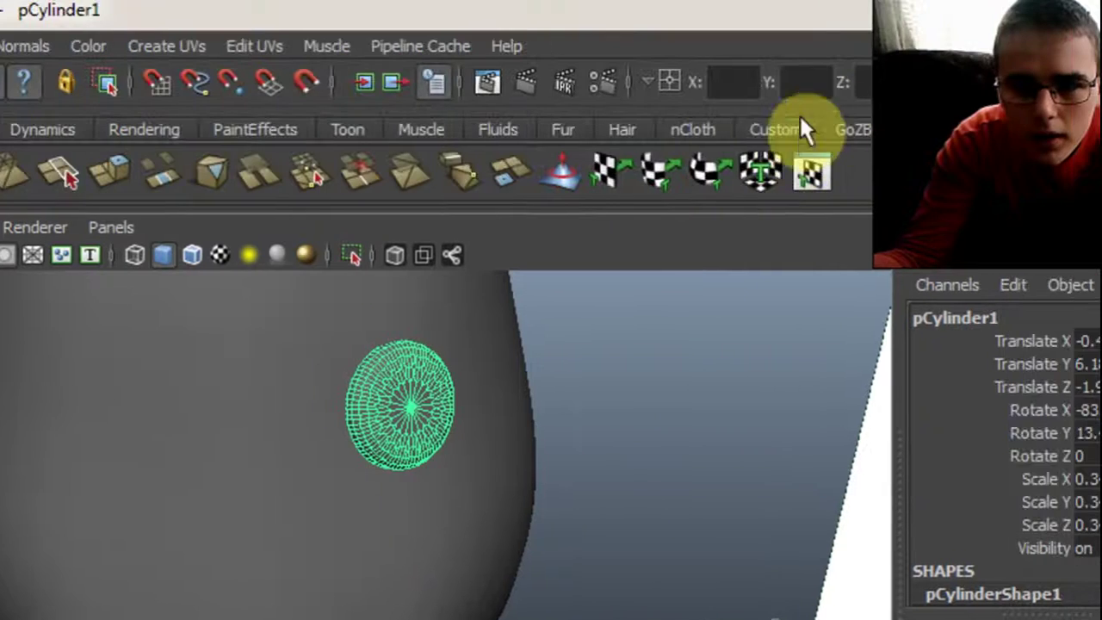
left_click(785, 129)
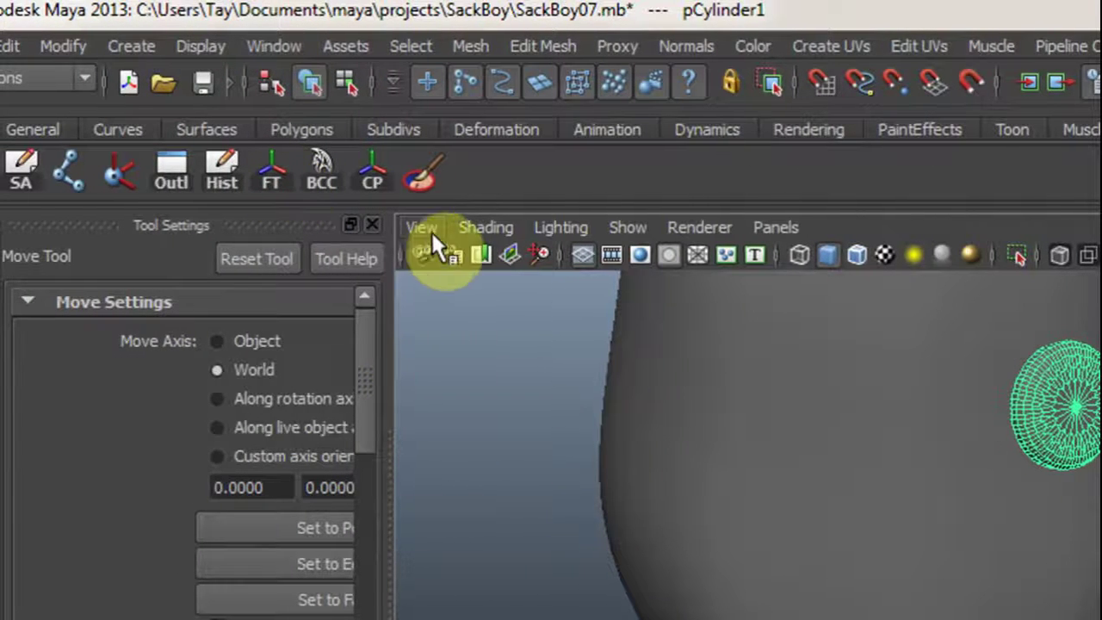
left_click(370, 170)
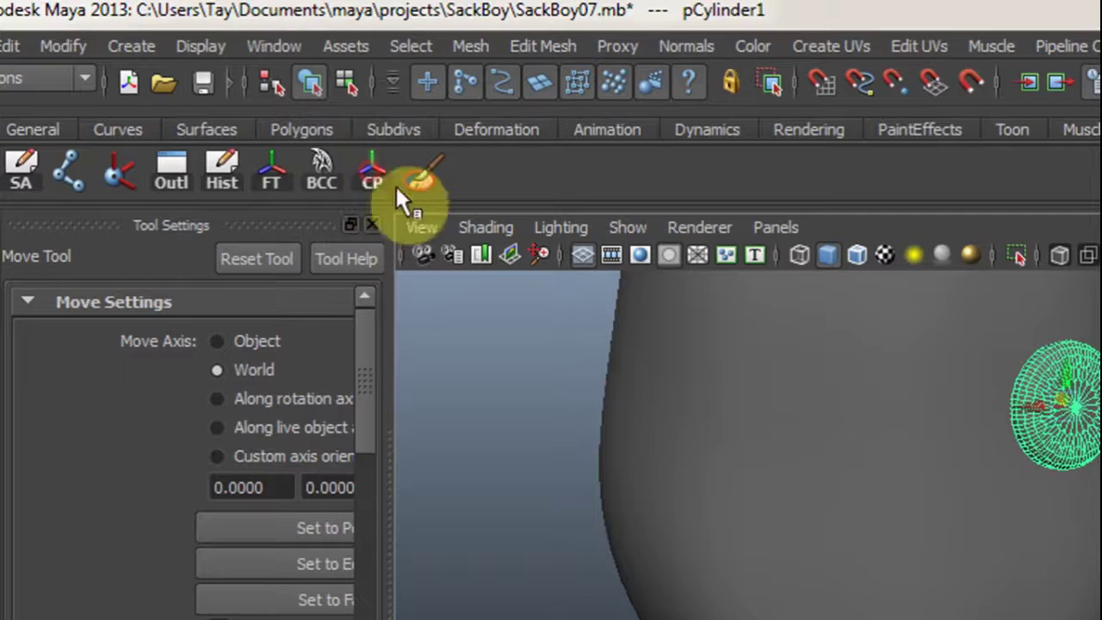
- Create a mirrored copy of the eye with Duplicate Special and move it to the opposite side of the face
left_click_drag(1007, 611, 870, 598, "alt")
left_click(10, 47)
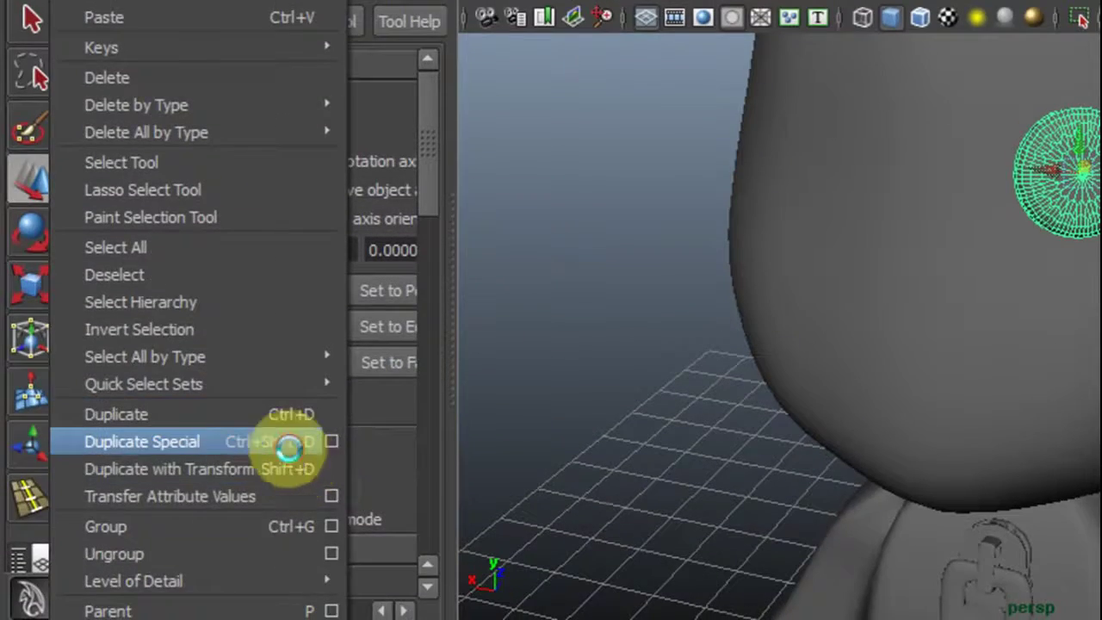
left_click(290, 441)
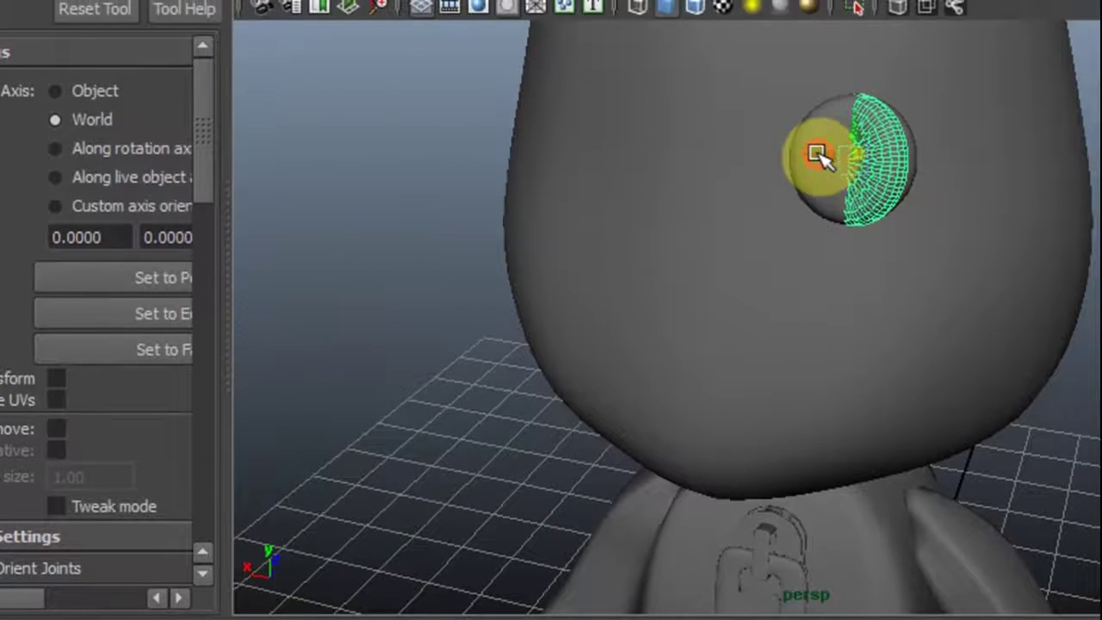
left_click_drag(817, 155, 560, 271)
key("space")
key("space")
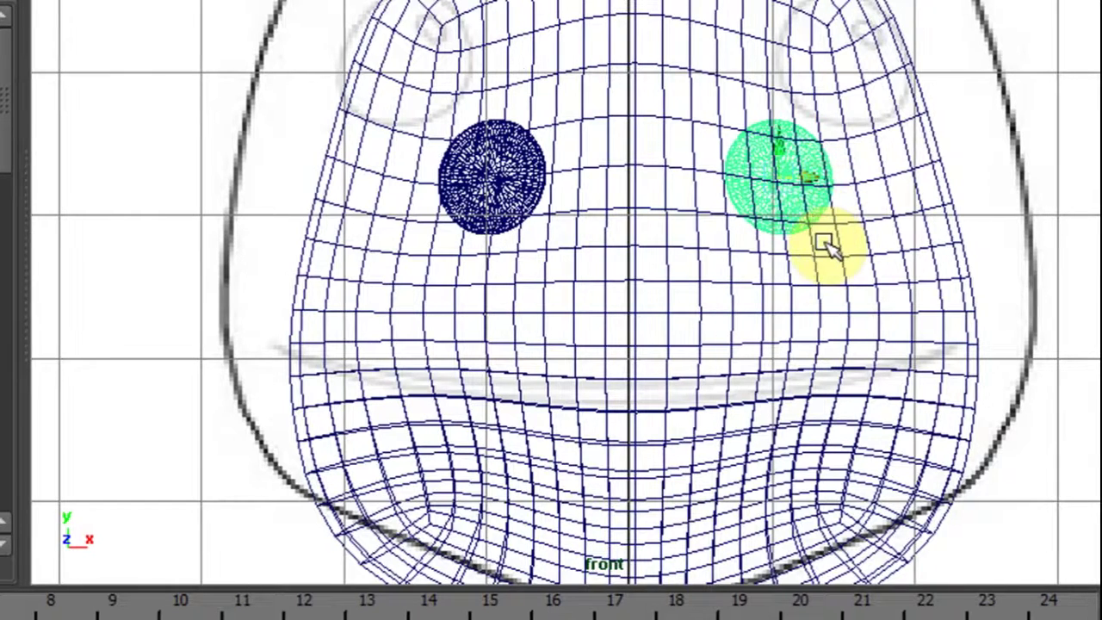
- Deselect the eye in the perspective view and inspect both eyes' placement on the head from several angles
key("space")
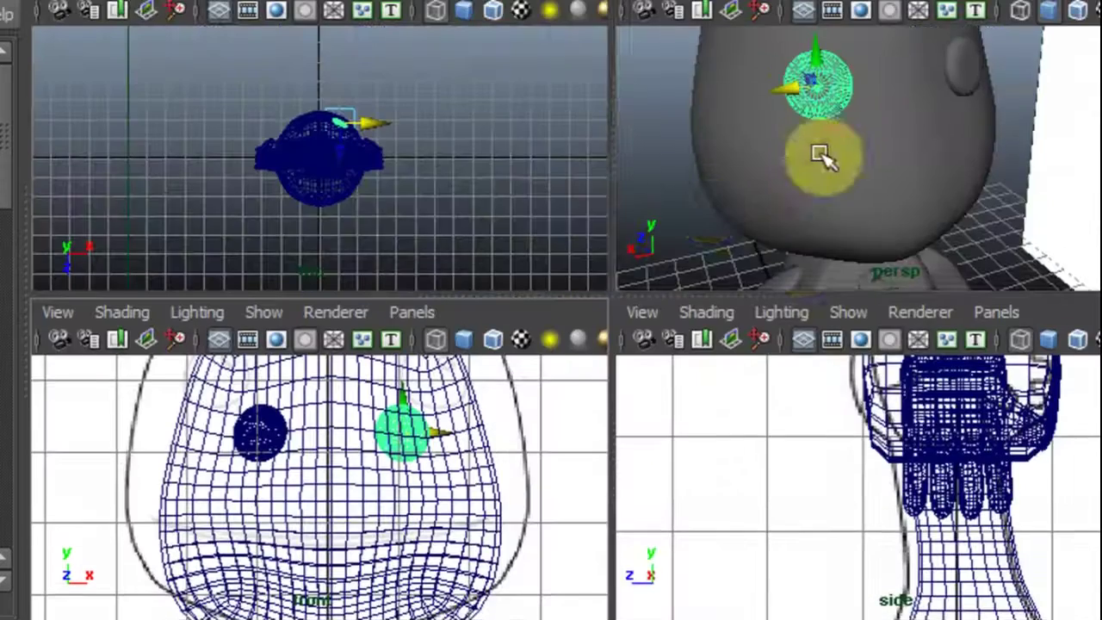
key("space")
left_click_drag(275, 297, 302, 339, "alt")
left_click(302, 339)
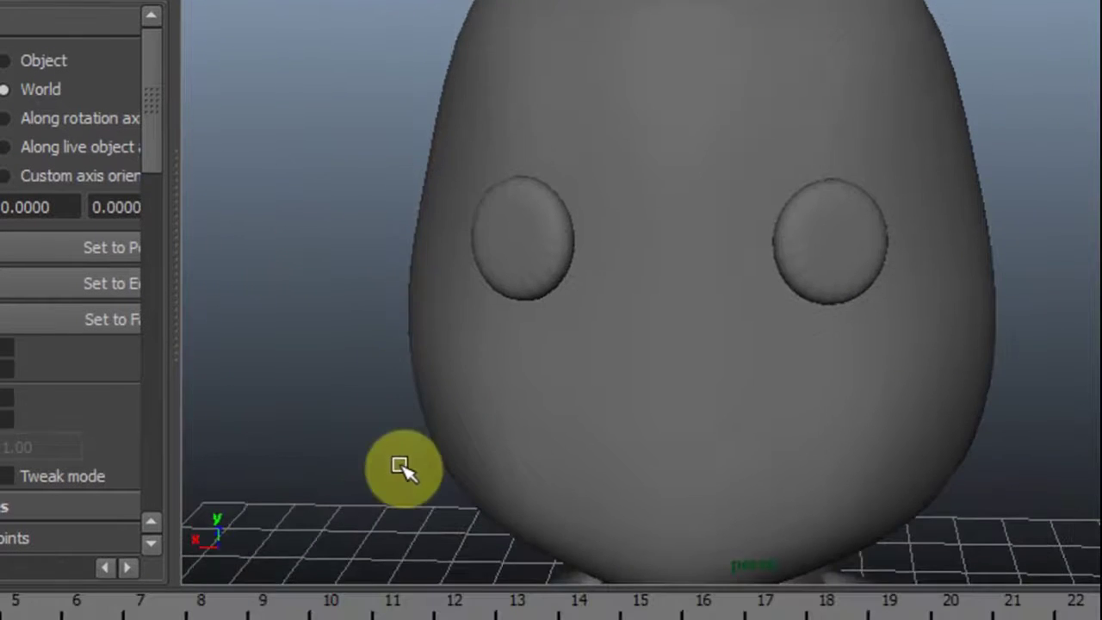
mouse_move(402, 468)
left_mouse_down("alt")
mouse_move(408, 416)
mouse_move(283, 428)
mouse_move(499, 400)
mouse_move(627, 440)
mouse_move(388, 452)
left_mouse_up("alt")
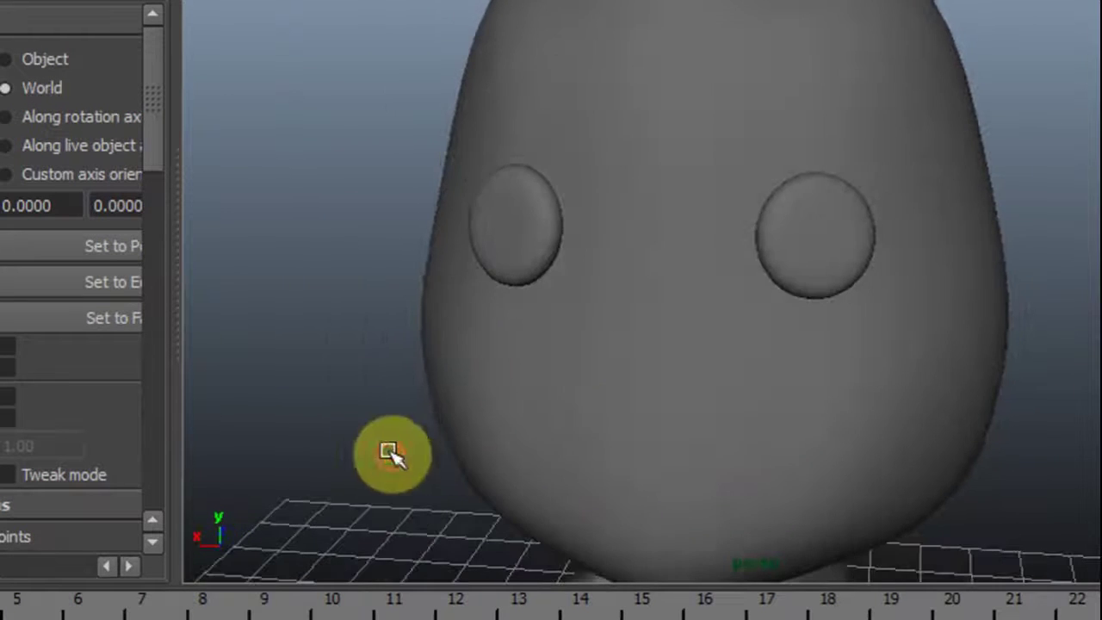
middle_click_drag(608, 401, 560, 374, "alt")
mouse_move(560, 374)
left_mouse_down("alt")
mouse_move(615, 347)
mouse_move(542, 371)
left_mouse_up("alt")
right_click_drag(707, 292, 711, 249, "alt")
- Select a curved horizontal row of faces across the lower front of the head for the mouth
left_click(688, 197)
right_click_drag(639, 264, 699, 298, "alt")
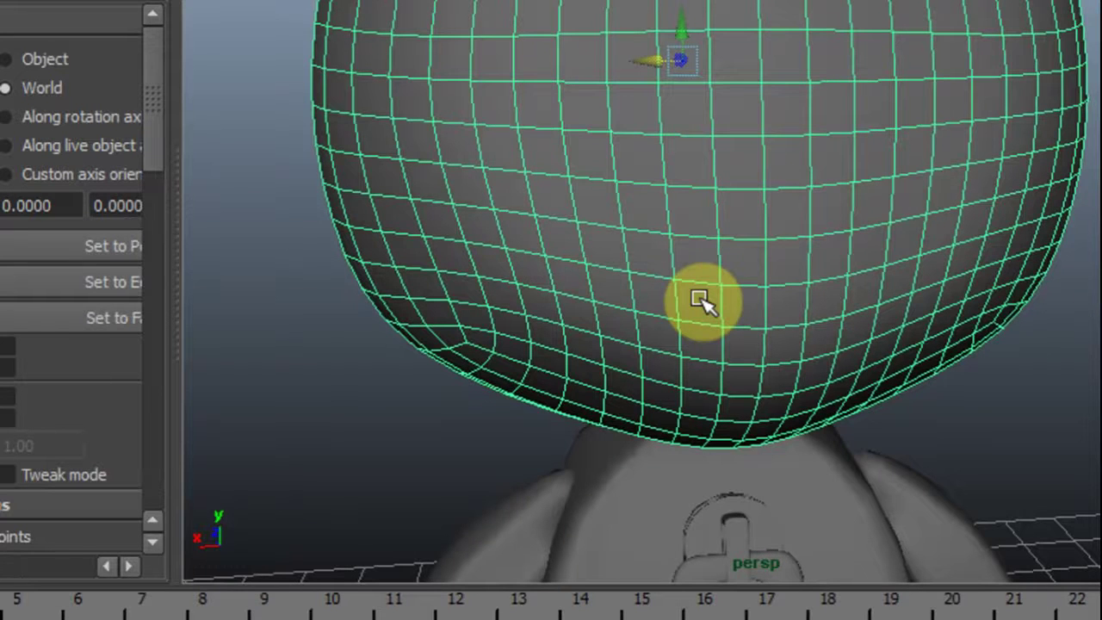
left_click_drag(561, 301, 459, 312, "alt")
right_click_drag(458, 298, 458, 379)
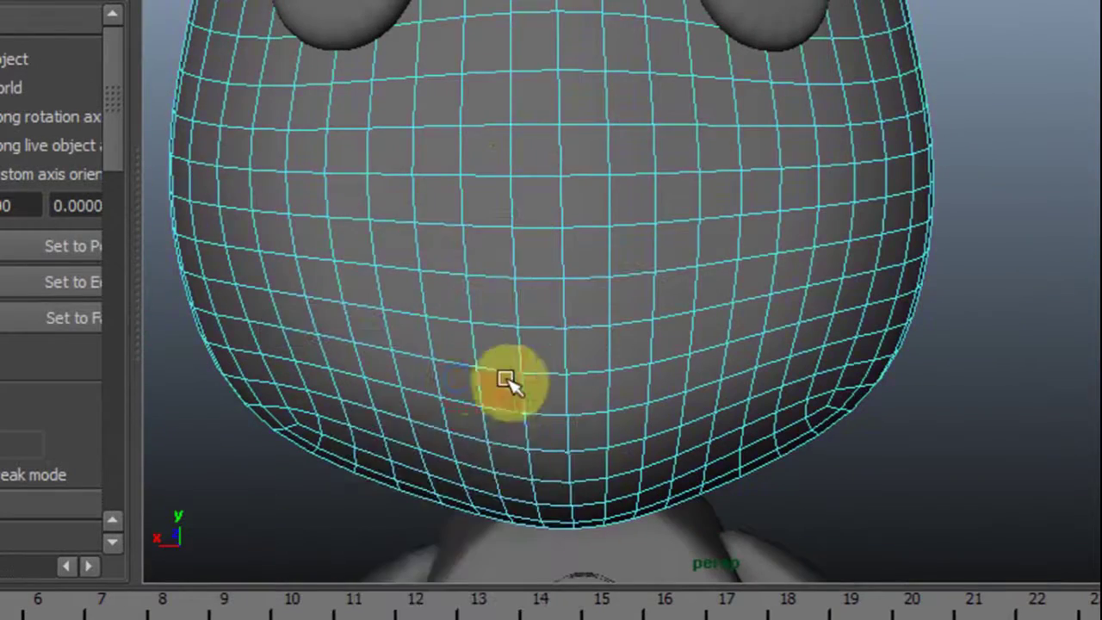
left_click_drag(499, 438, 454, 351, "alt")
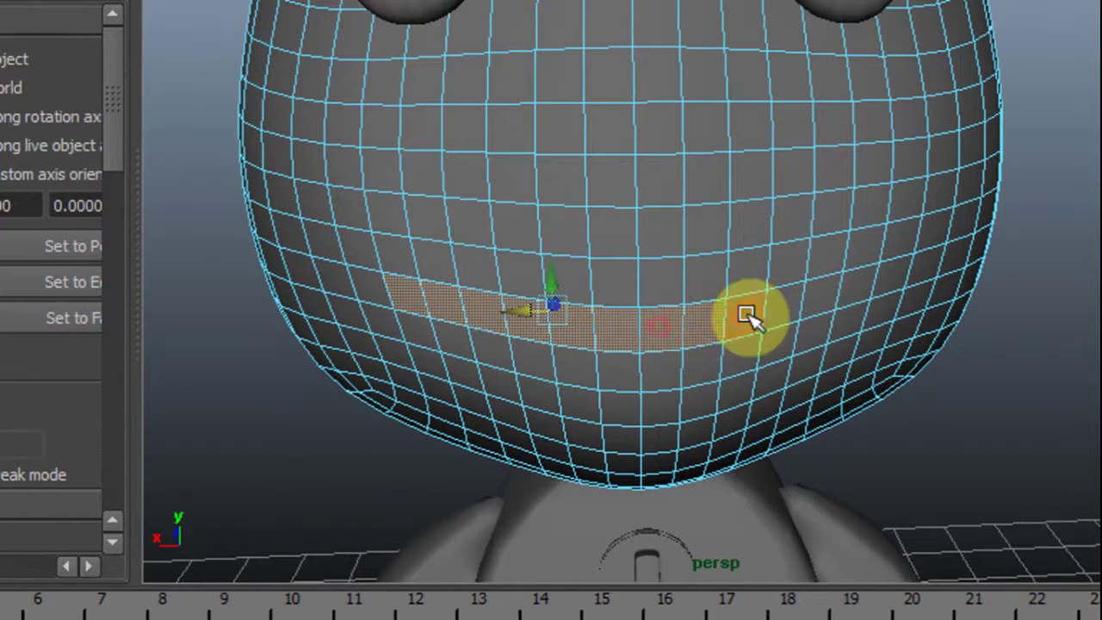
mouse_move(775, 308)
left_mouse_down()
mouse_move(838, 312)
mouse_move(826, 297)
left_mouse_up()
- Extrude the selected mouth faces inward with Keep Faces Together enabled to form a recess in the head
mouse_move(583, 385)
left_mouse_down("alt")
mouse_move(671, 373)
mouse_move(745, 388)
mouse_move(801, 373)
mouse_move(728, 386)
left_mouse_up("alt")
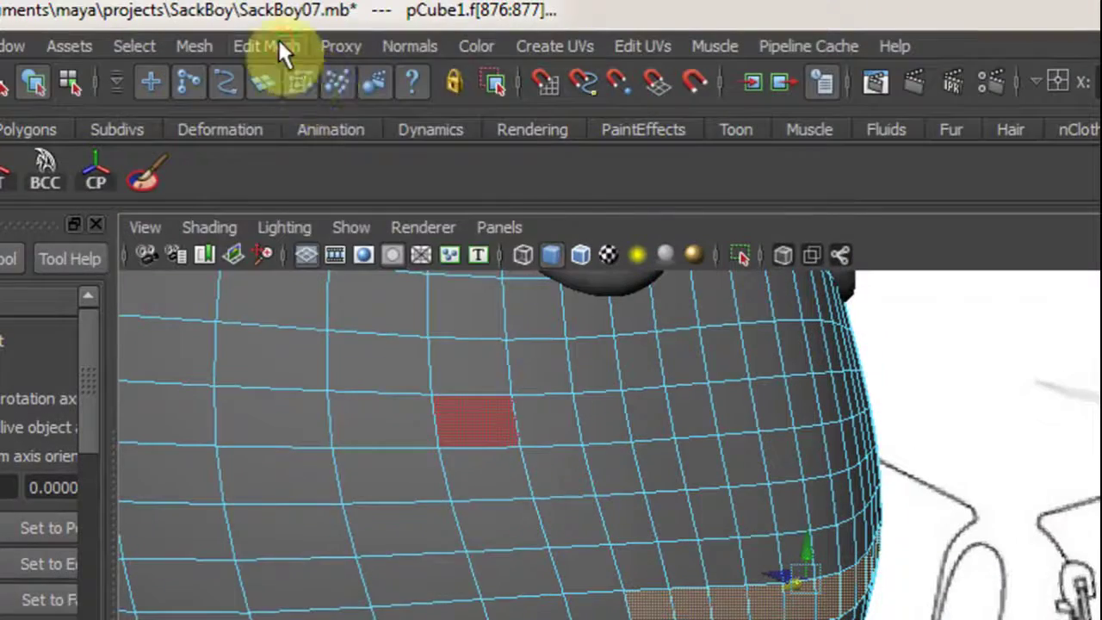
left_click(277, 39)
left_click(337, 130)
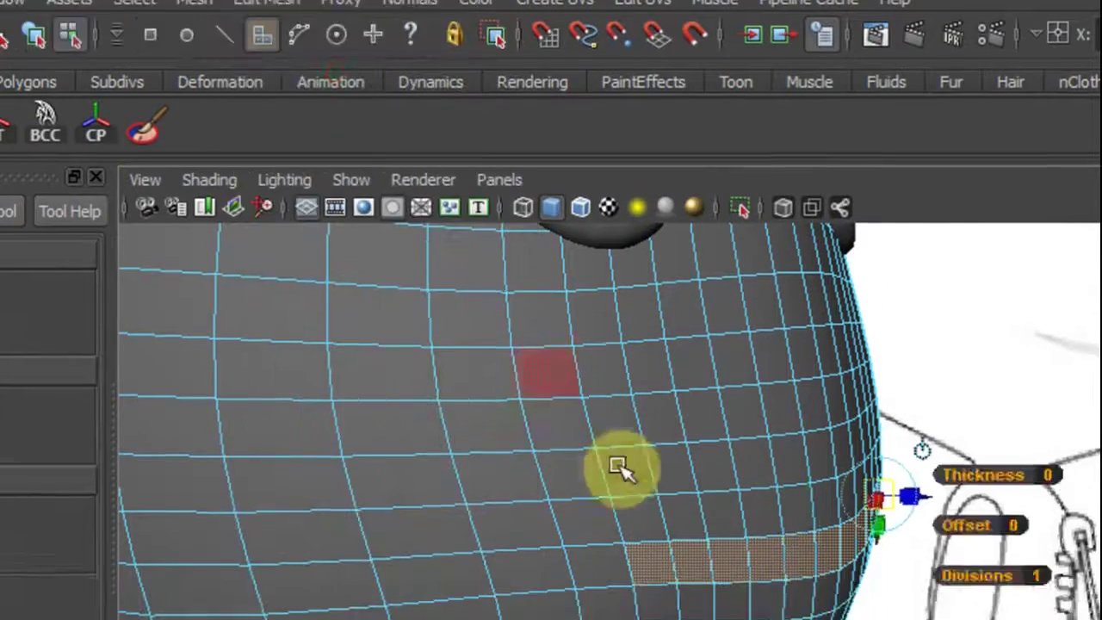
left_click_drag(770, 523, 833, 524, "alt")
mouse_move(823, 411)
left_mouse_down()
mouse_move(590, 413)
mouse_move(782, 486)
mouse_move(503, 466)
mouse_move(571, 450)
mouse_move(559, 361)
mouse_move(551, 442)
mouse_move(664, 476)
mouse_move(623, 471)
mouse_move(634, 450)
mouse_move(649, 465)
left_mouse_up()
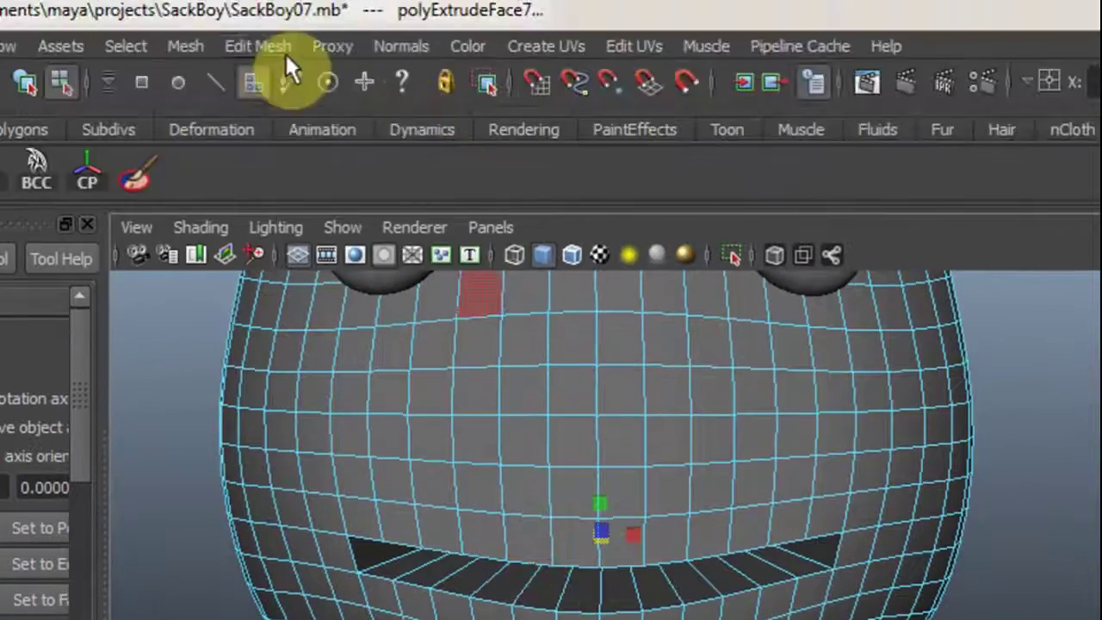
- Insert edge loops around the inner walls and across the back of the mouth recess to support smoothing
left_click(259, 0)
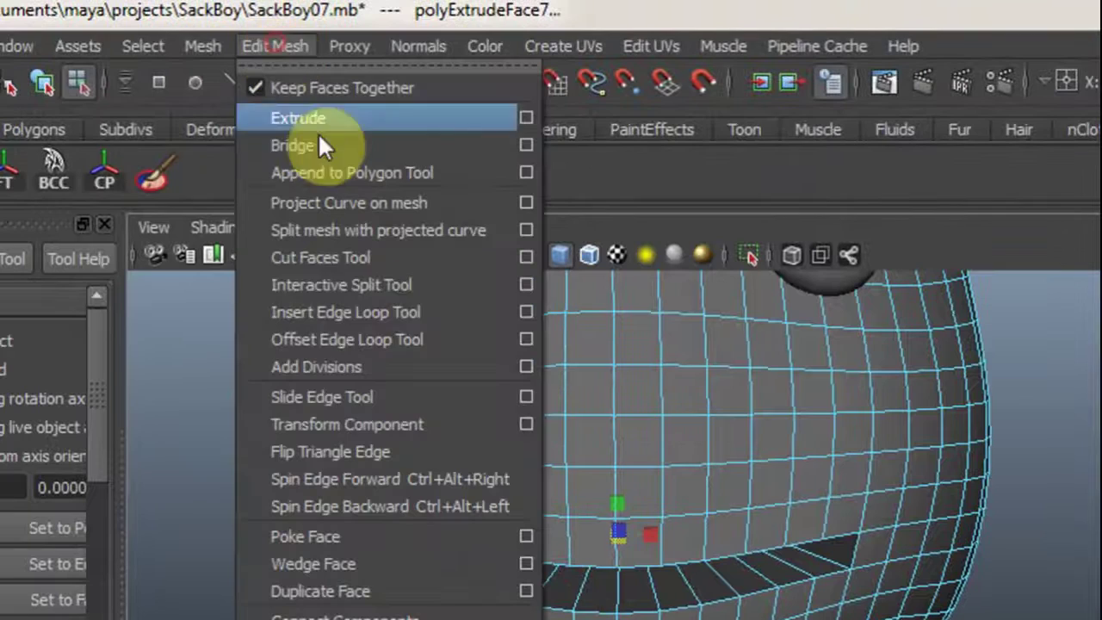
left_click(370, 312)
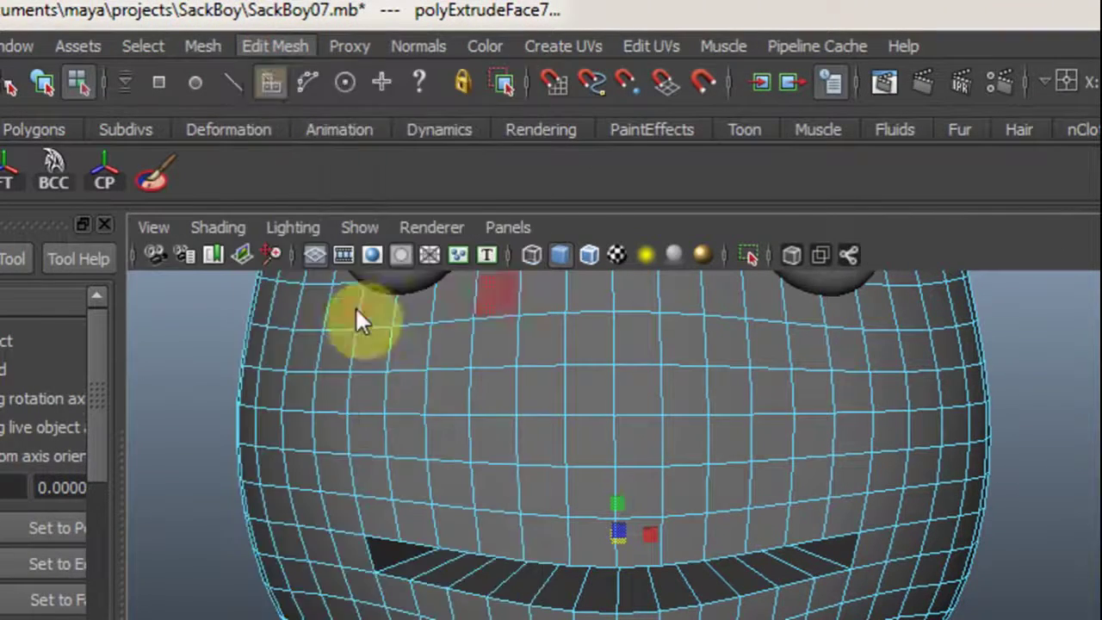
scroll(594, 469, "up", 3)
middle_click_drag(568, 469, 548, 299, "alt")
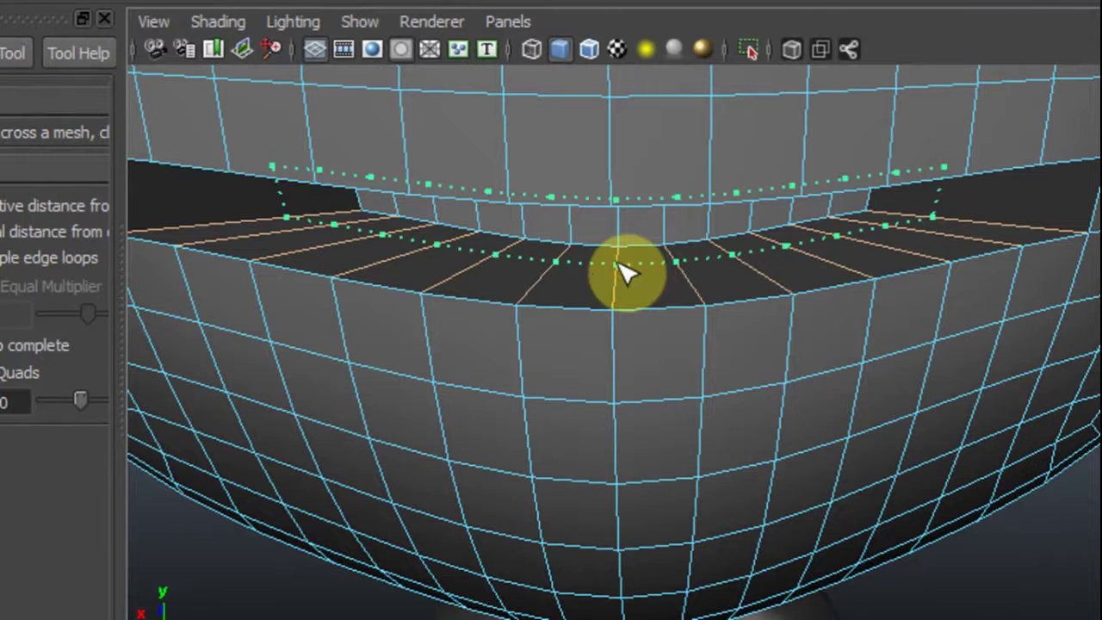
left_click_drag(618, 265, 620, 264)
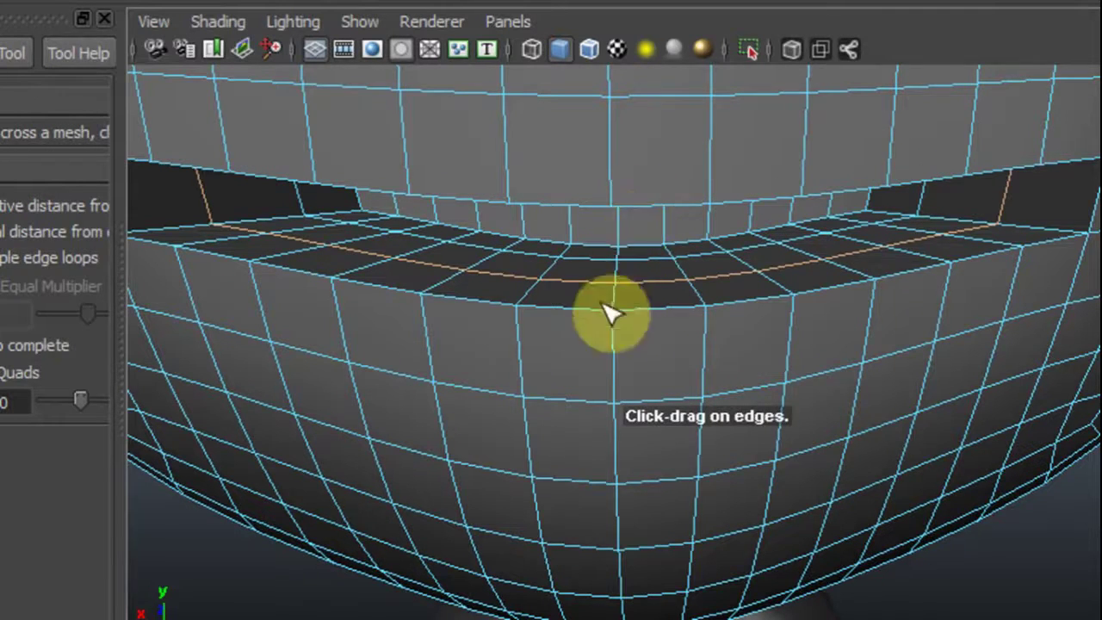
left_click_drag(609, 314, 605, 293, "alt")
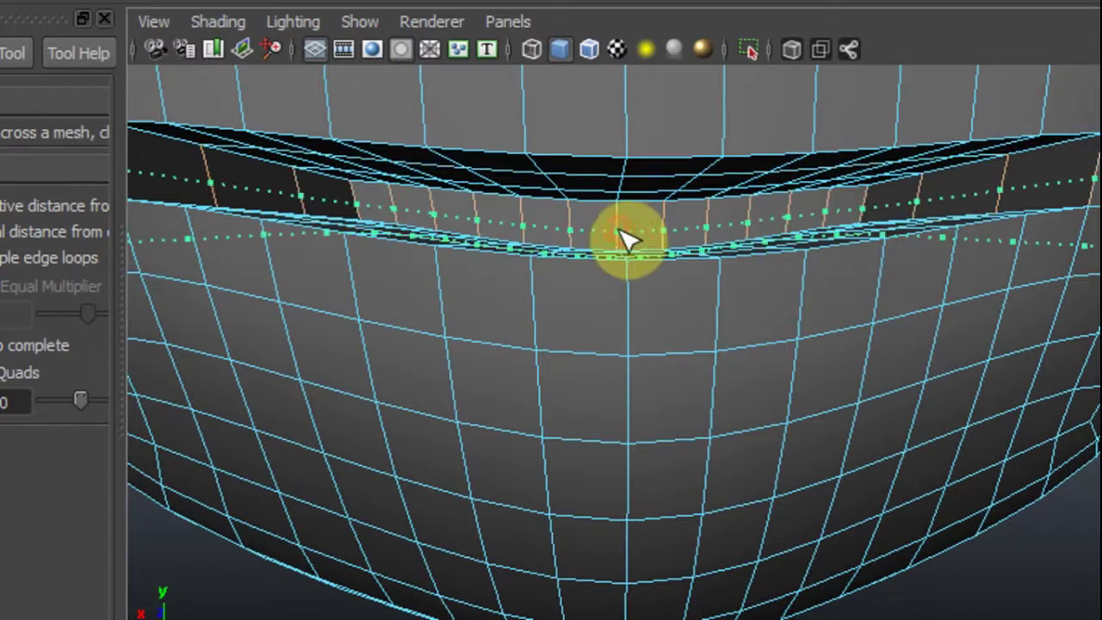
left_click_drag(622, 229, 622, 229)
left_click_drag(641, 314, 540, 340, "alt")
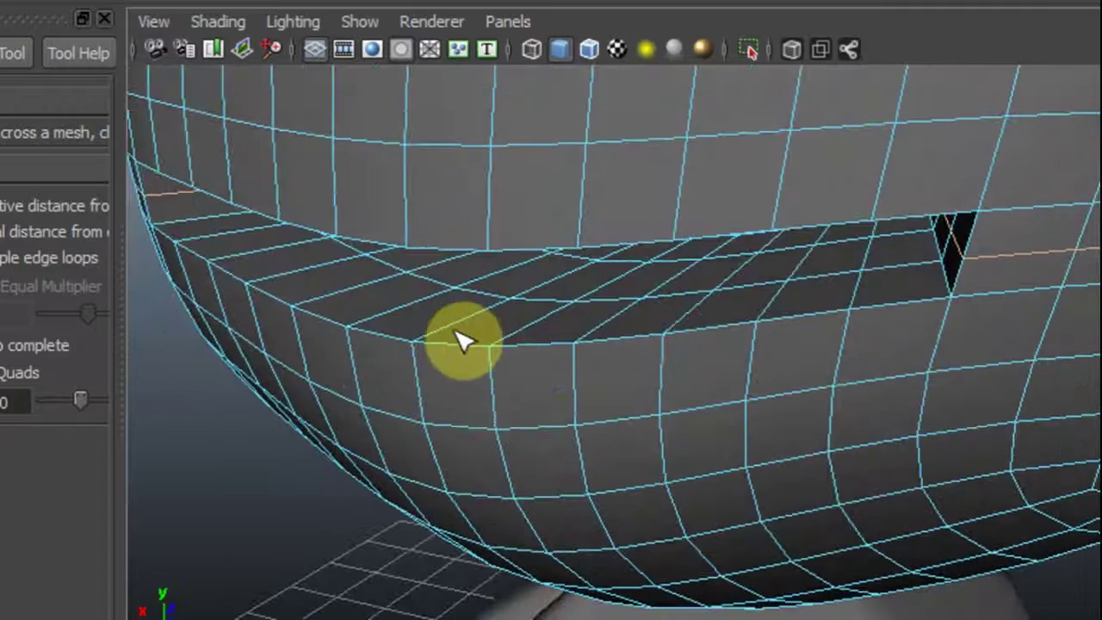
left_click_drag(455, 344, 488, 347, "alt")
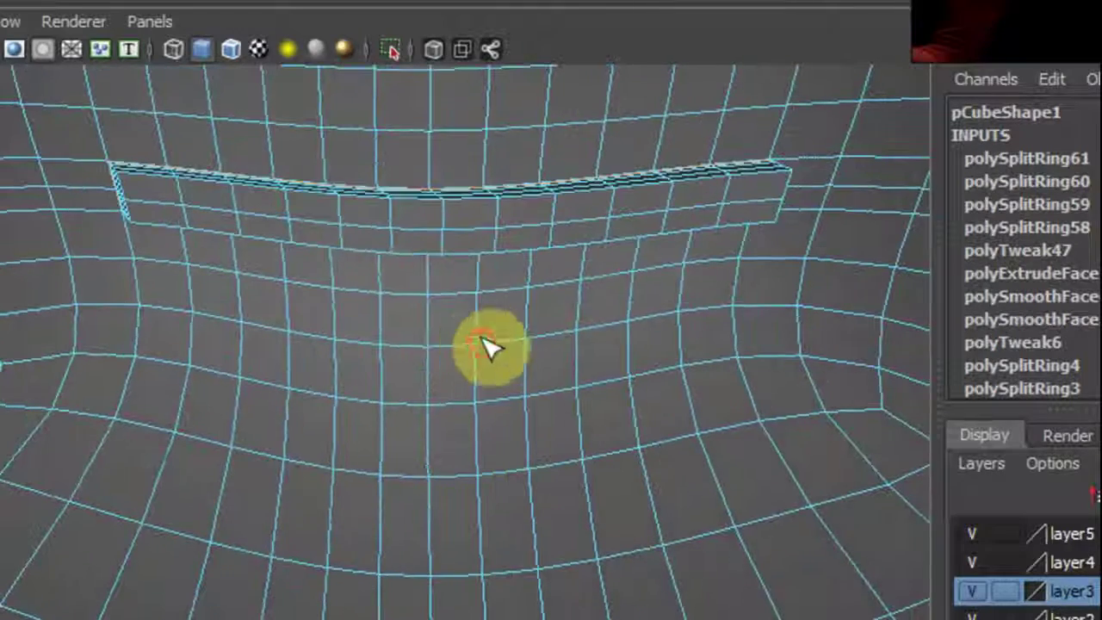
- Leave the edge loop tool and, from inside the head, select the mouth recess faces plus the ring of faces surrounding them
right_click_drag(349, 243, 339, 229)
key("w")
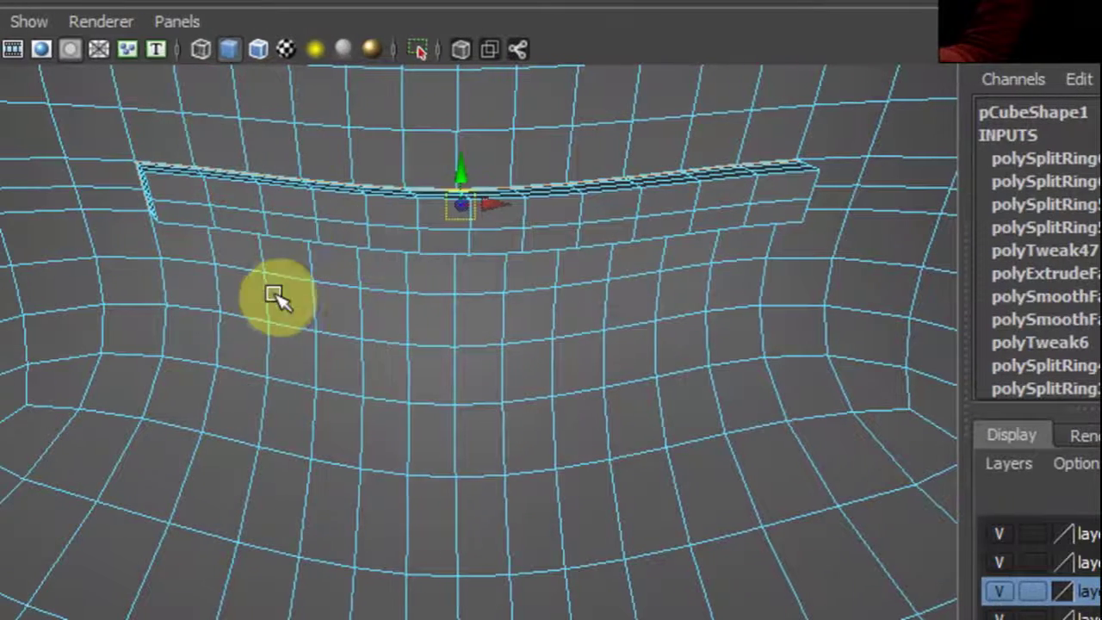
left_click_drag(288, 284, 297, 261, "alt")
left_click_drag(307, 299, 261, 296, "alt")
right_click_drag(273, 177, 280, 183)
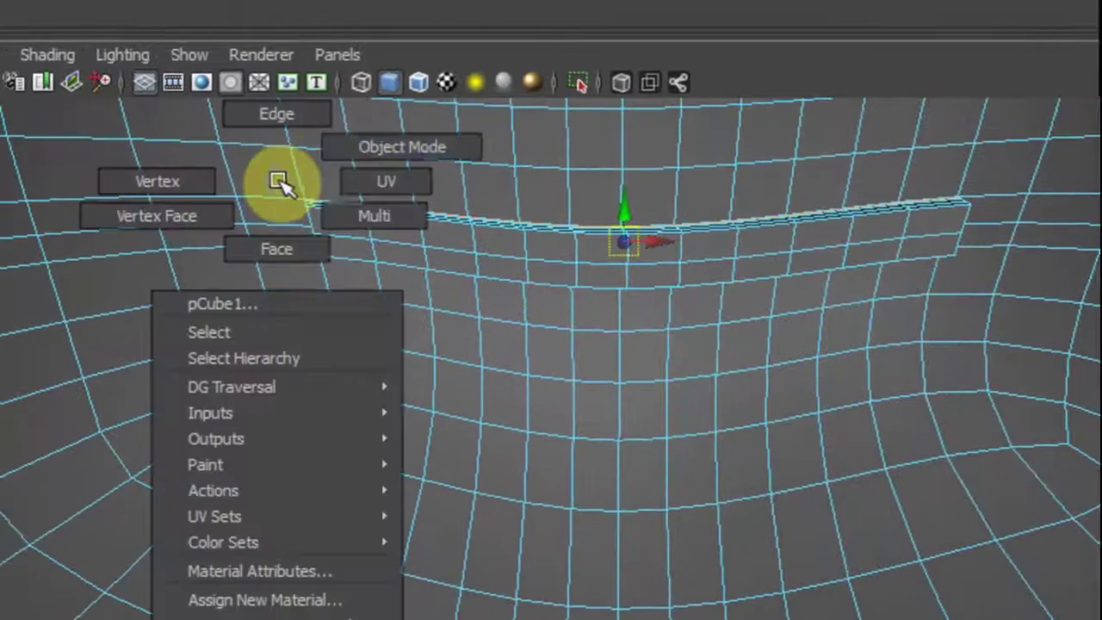
right_click_drag(284, 257, 283, 251)
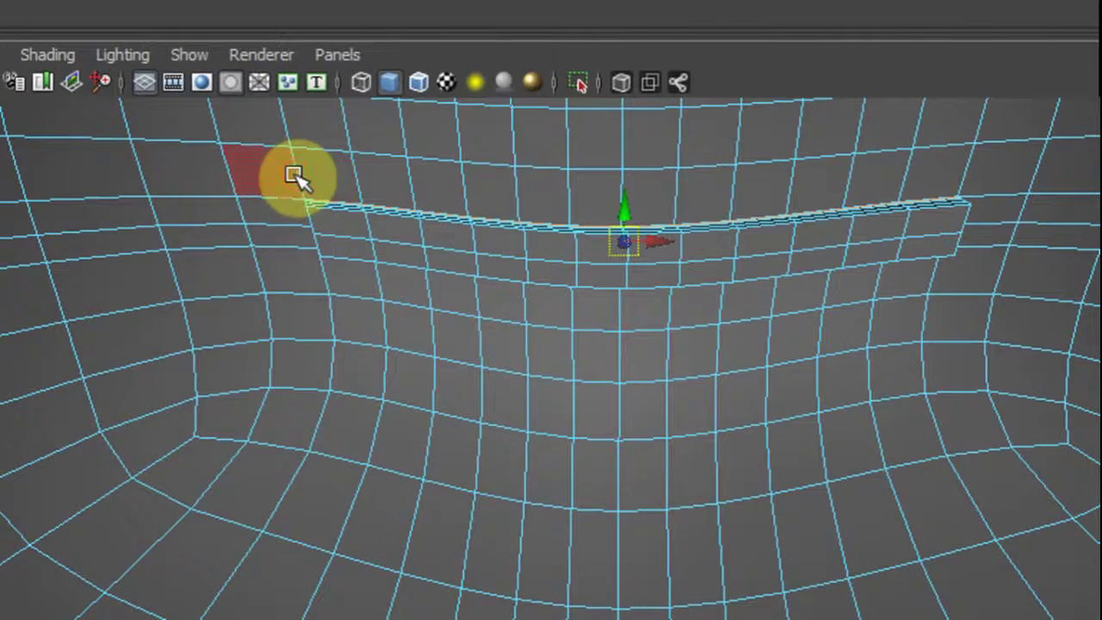
left_click_drag(557, 239, 986, 271)
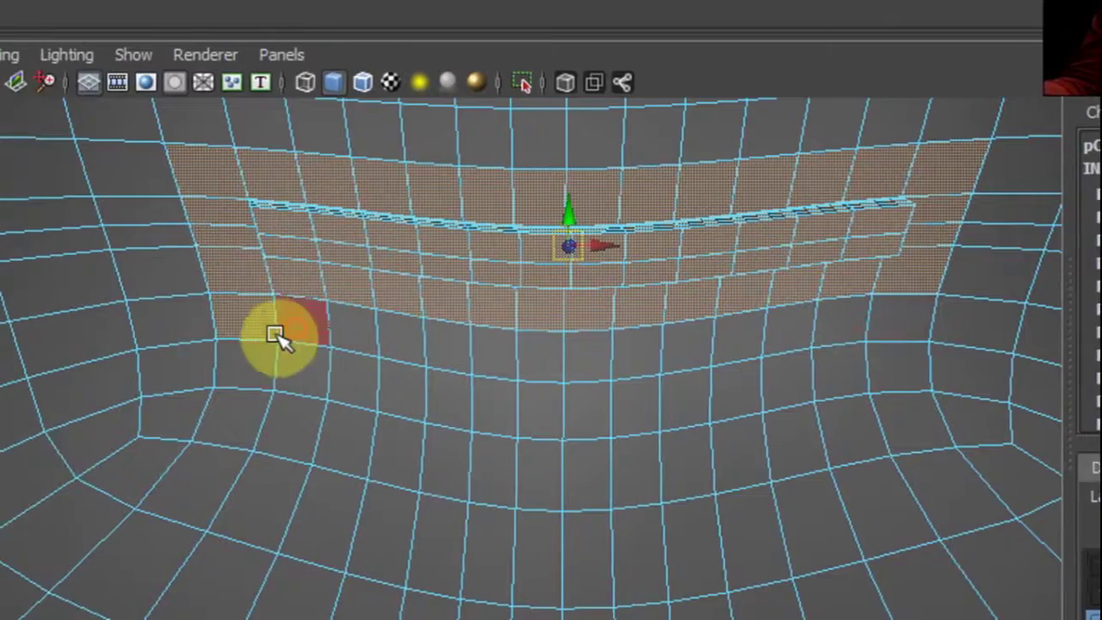
- Smooth the selected mouth faces, then return to object mode and clear the selection
left_click_drag(405, 406, 63, 393, "alt")
left_click_drag(273, 392, 278, 430, "alt")
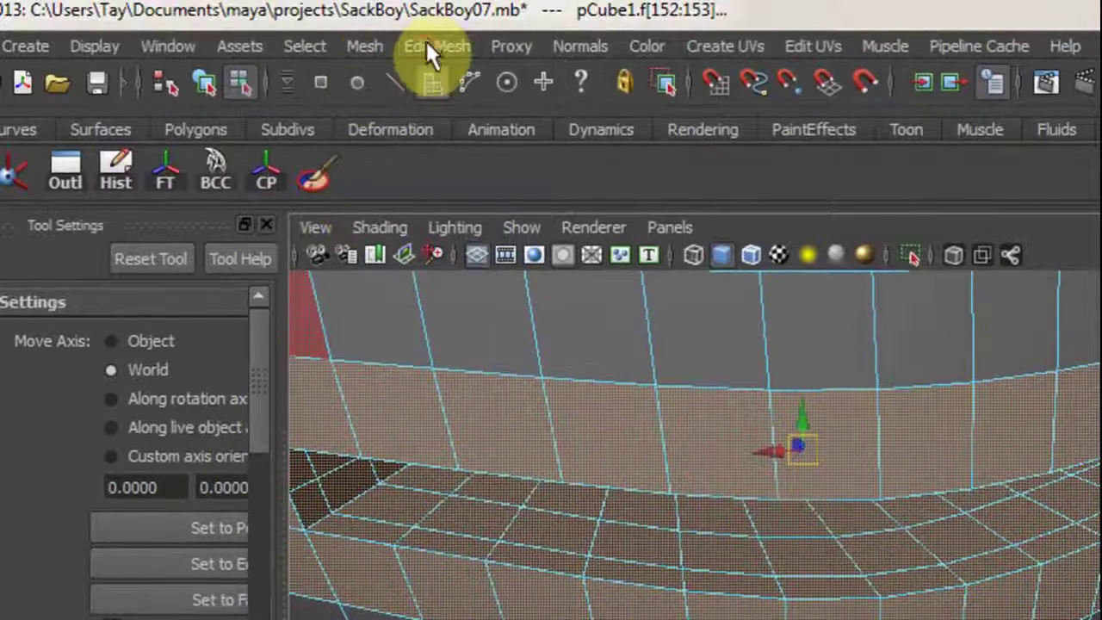
left_click(426, 45)
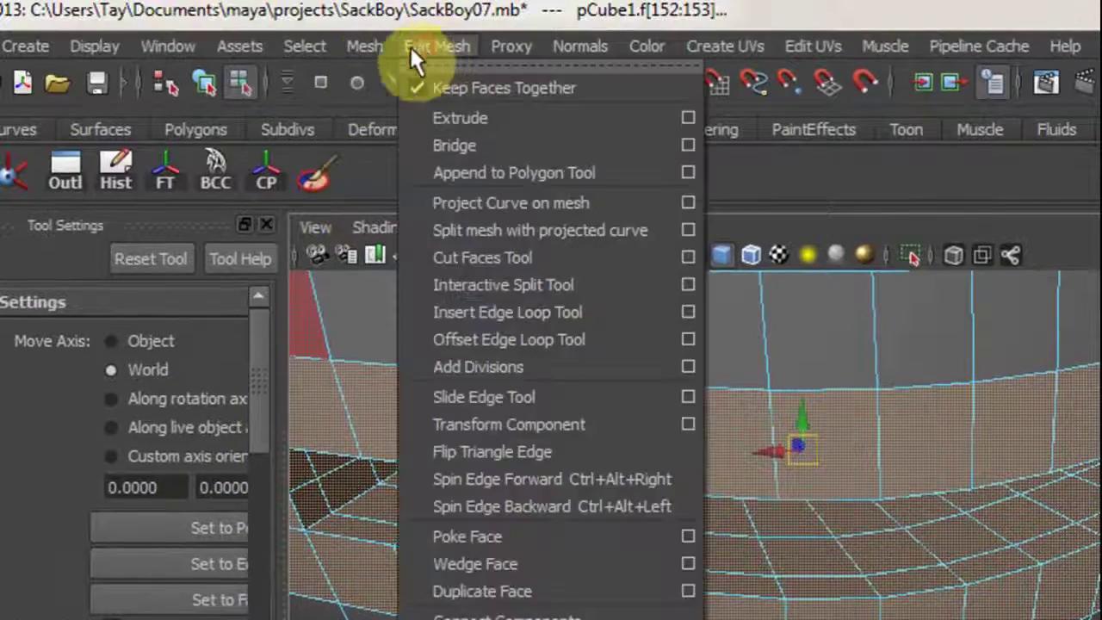
left_click(363, 47)
left_click(363, 46)
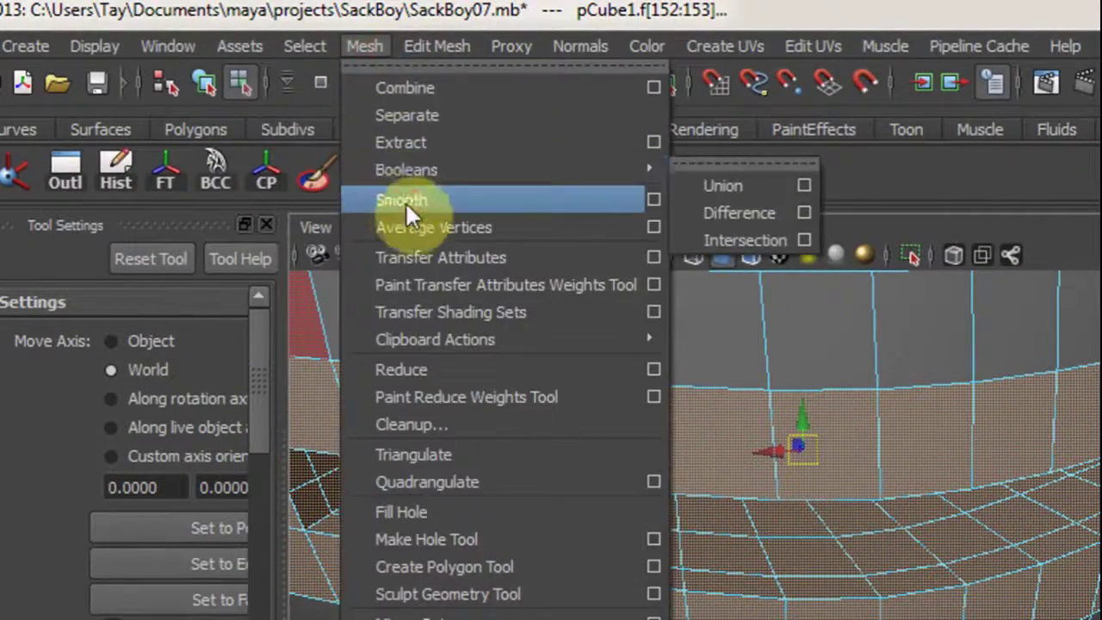
left_click(671, 598)
right_click_drag(708, 568, 854, 488)
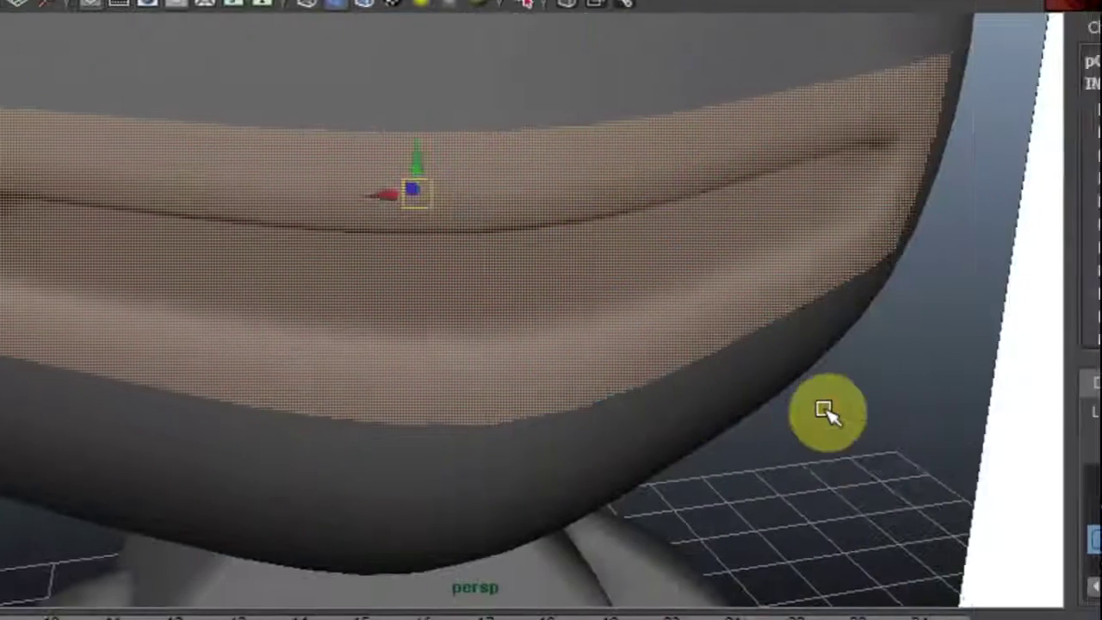
left_click(758, 468)
- Inspect the smoothed mouth from the side and front to check its shape and edges
left_click_drag(758, 467, 368, 352, "alt")
left_click_drag(559, 353, 545, 201, "alt")
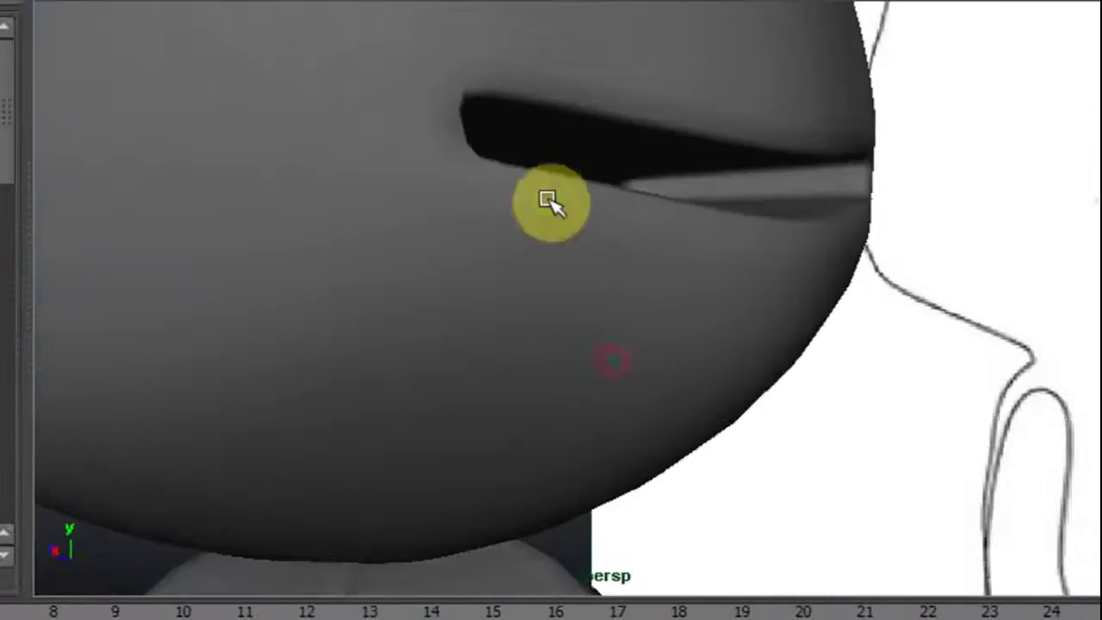
middle_click_drag(546, 201, 565, 382, "alt")
scroll(568, 381, "up", 3)
scroll(420, 338, "down", 3)
left_click_drag(413, 349, 212, 363, "alt")
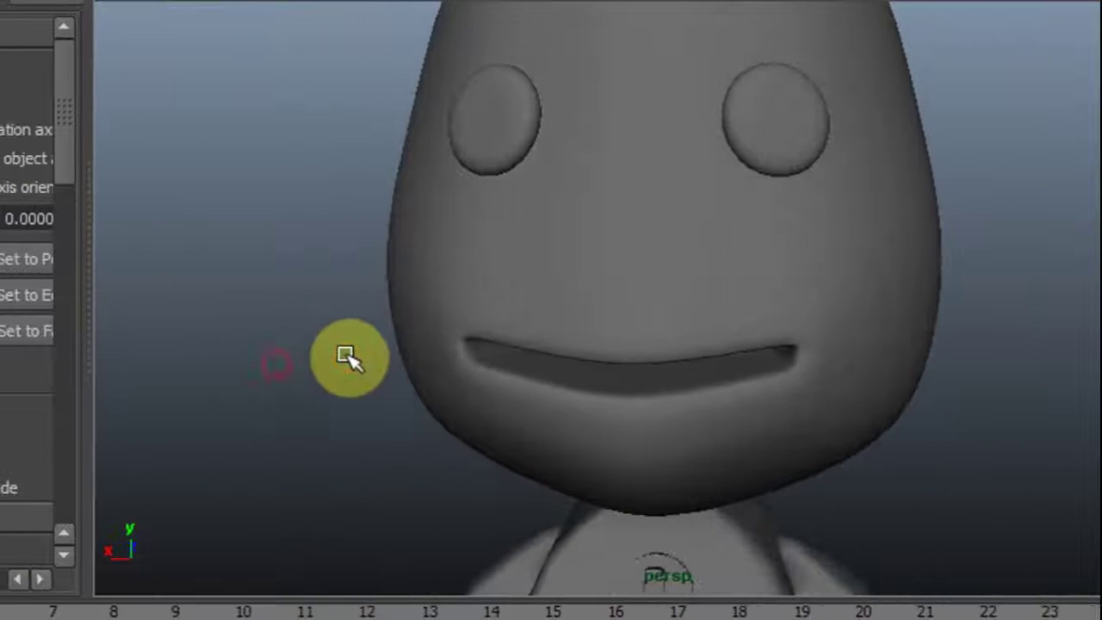